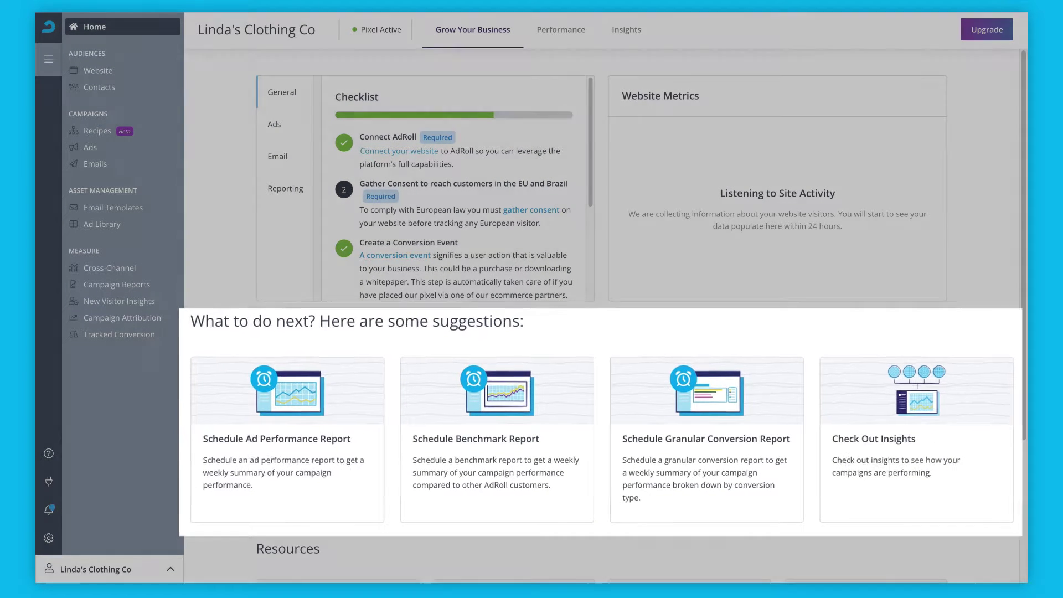
scroll(975, 395, "down", 3)
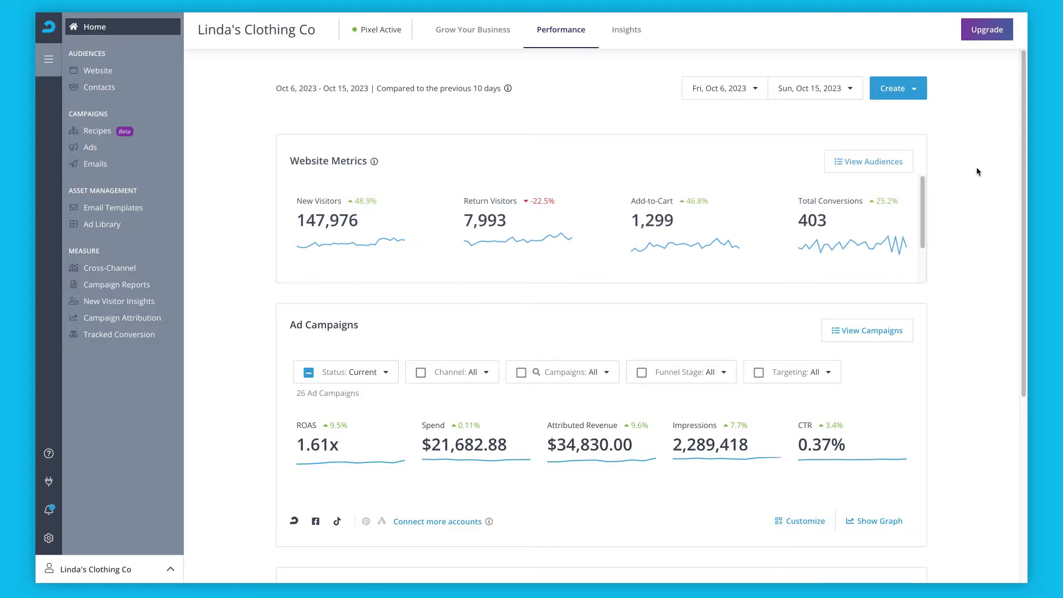
scroll(976, 168, "down", 5)
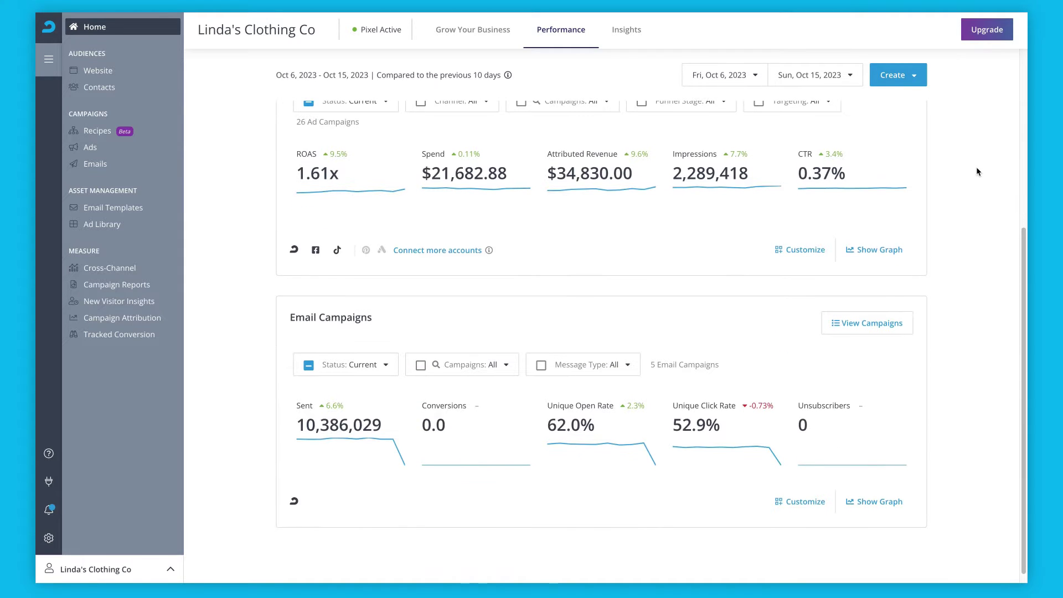
scroll(977, 171, "up", 5)
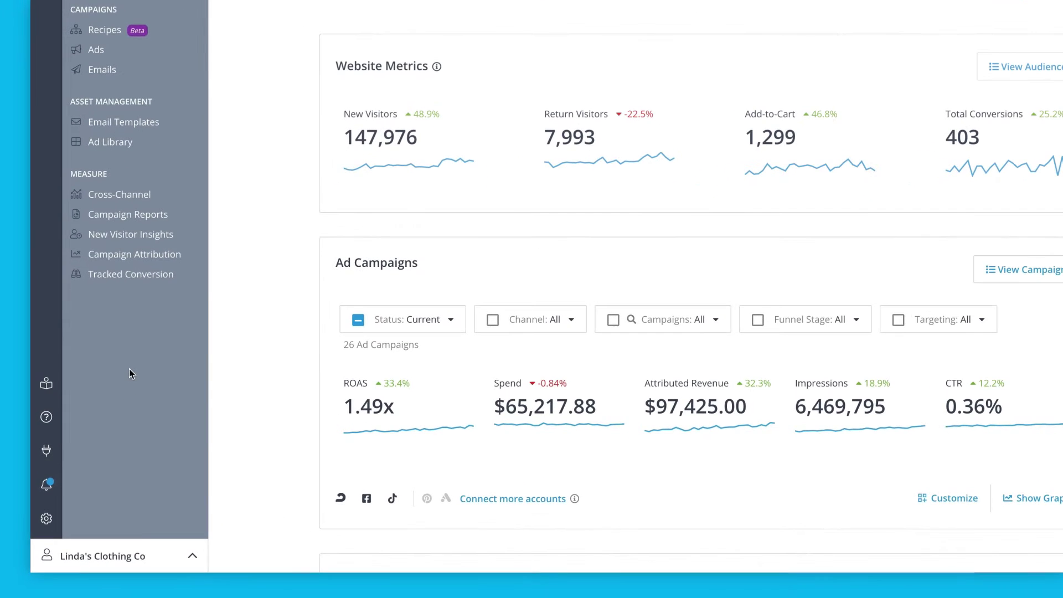
Glance through What's New, Help, Integrations and Notifications, then land on Settings' Plan & Usage.
left_click(57, 389)
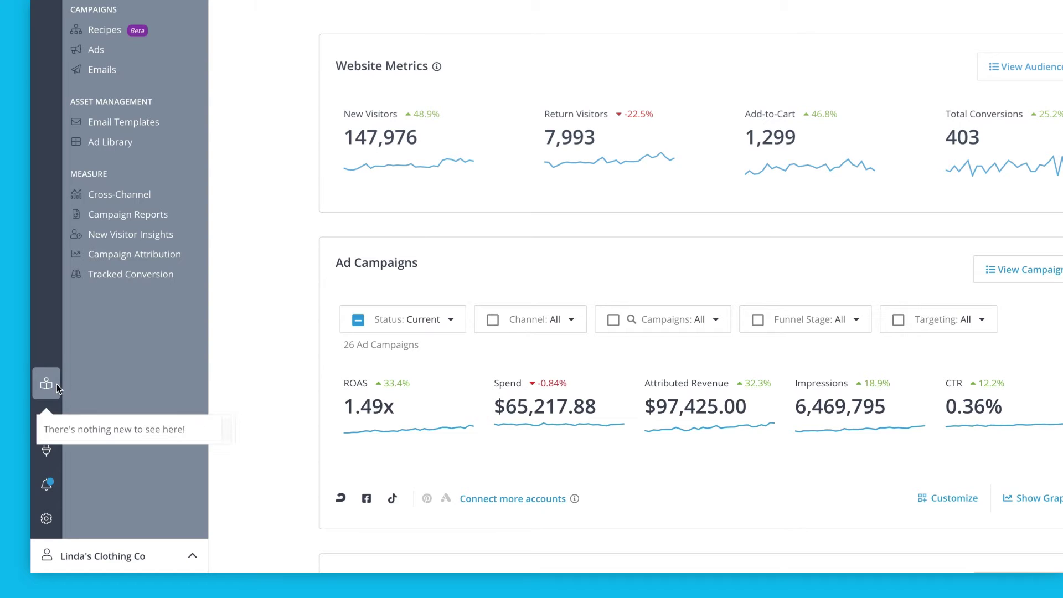
left_click(57, 389)
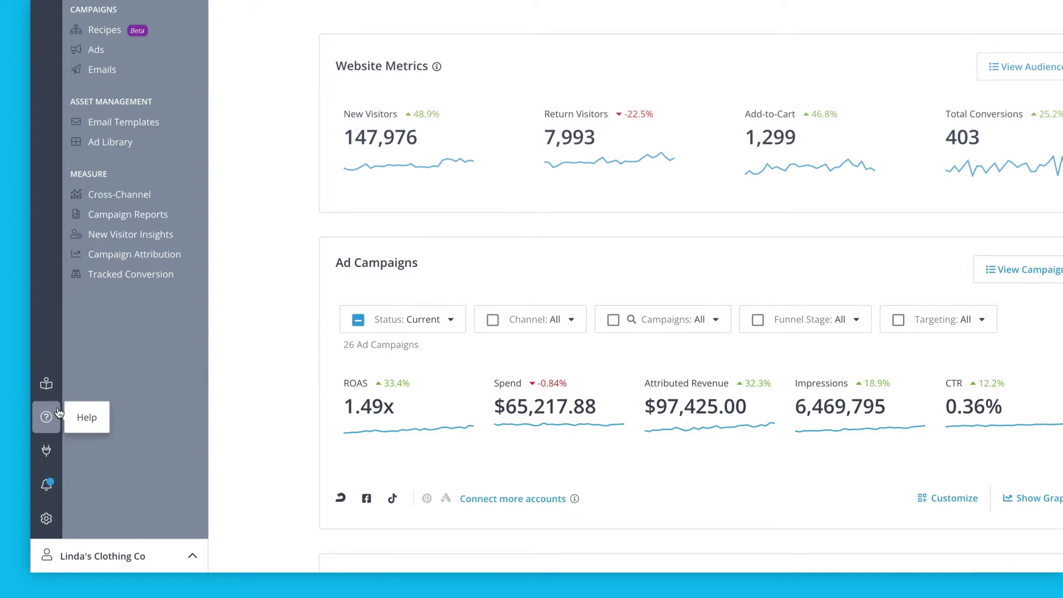
left_click(56, 432)
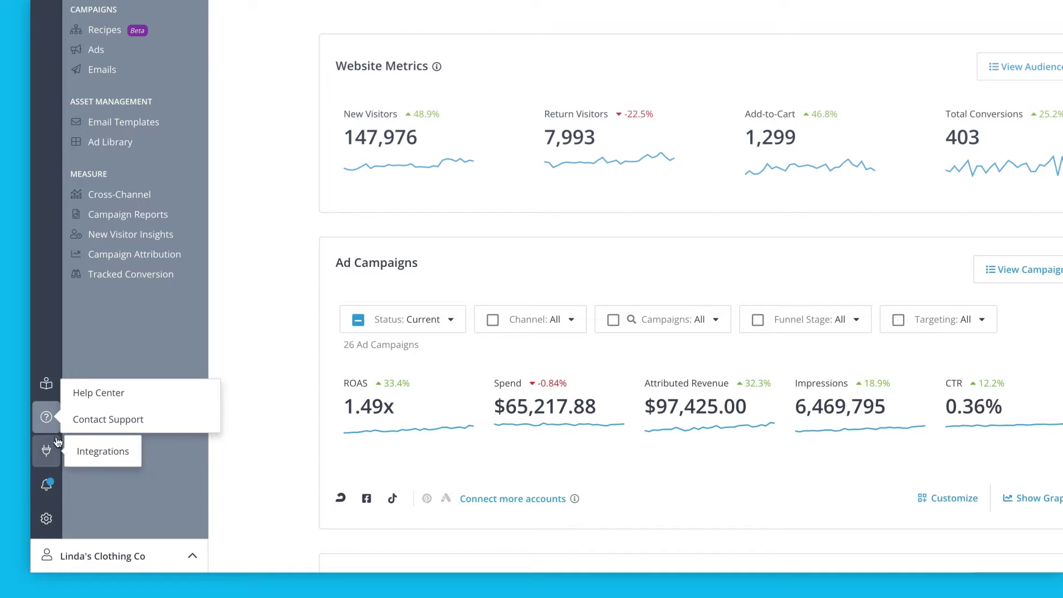
left_click(55, 464)
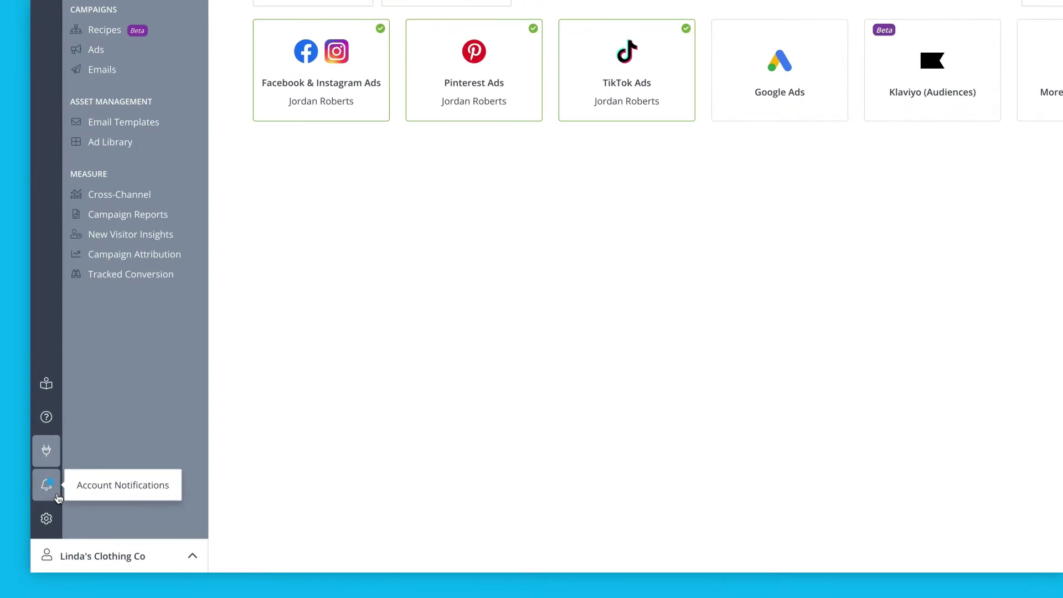
left_click(58, 520)
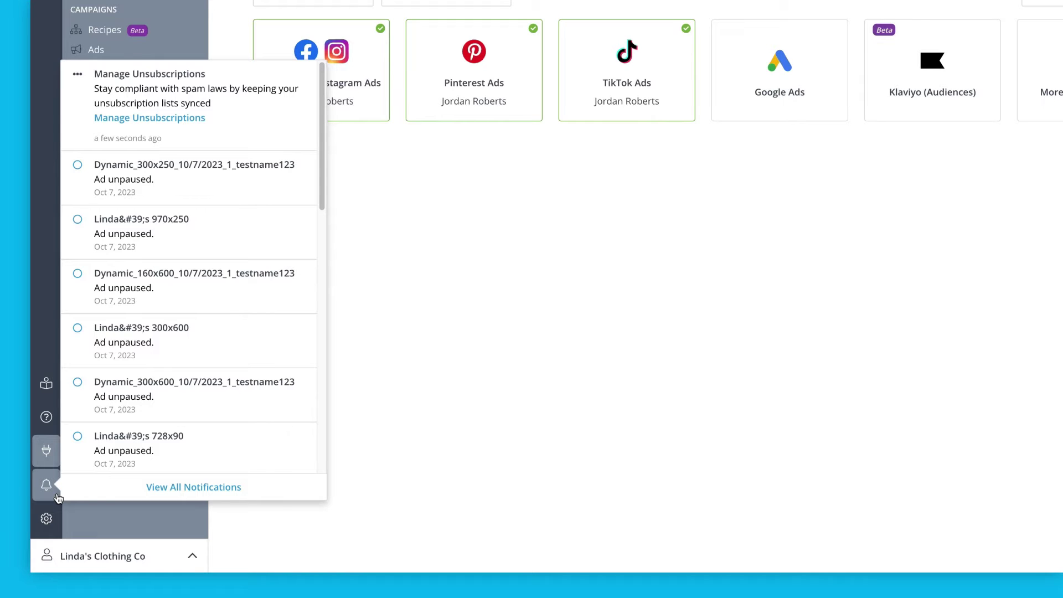
left_click(52, 526)
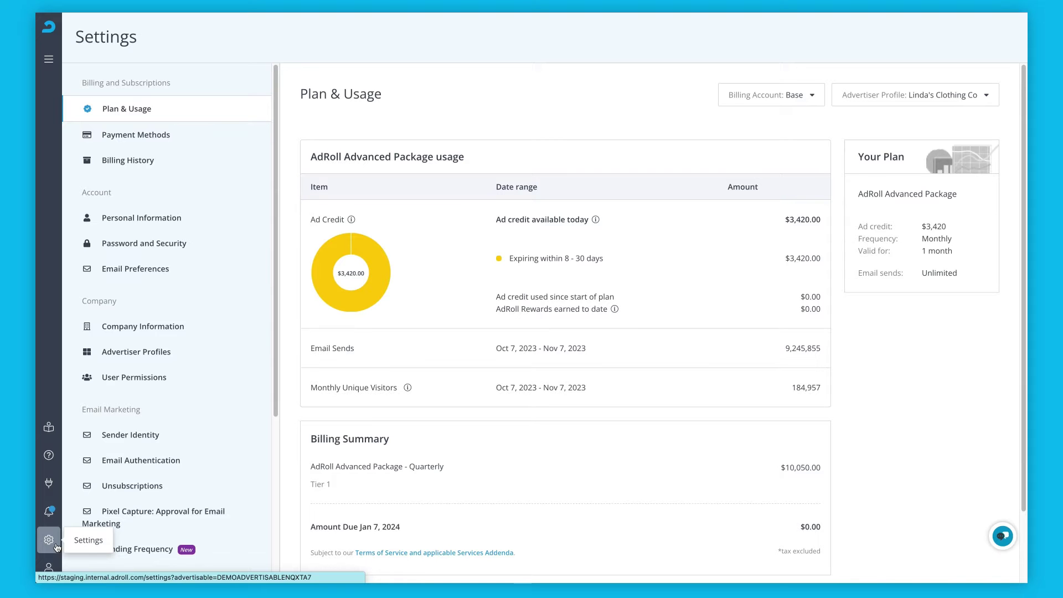
Open the account options menu at the bottom of the sidebar.
left_click(50, 568)
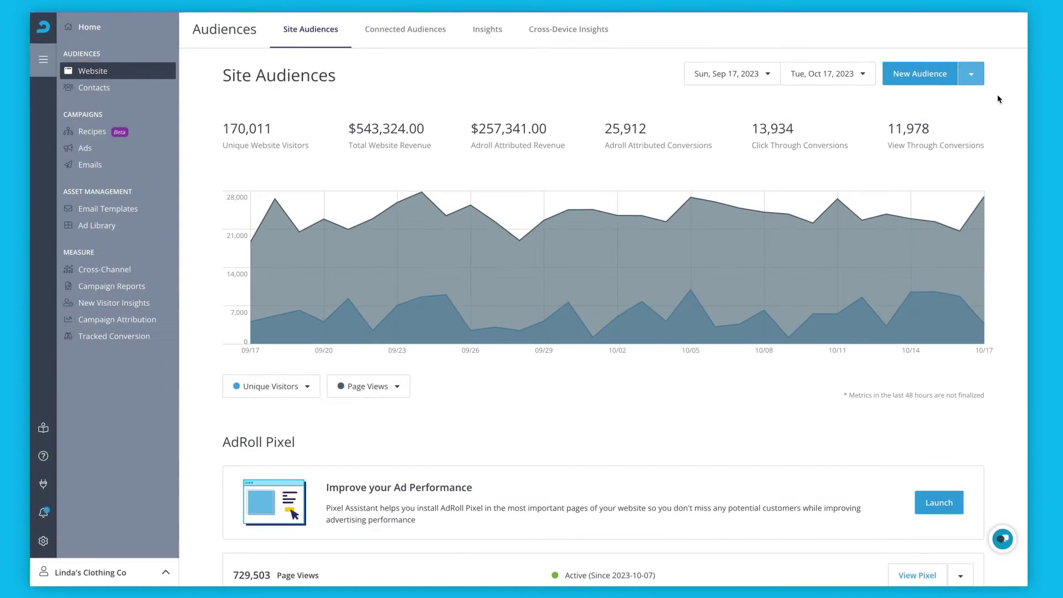
Preview the Create a New Audience form from the New Audience menu.
left_click(971, 73)
left_click(975, 114)
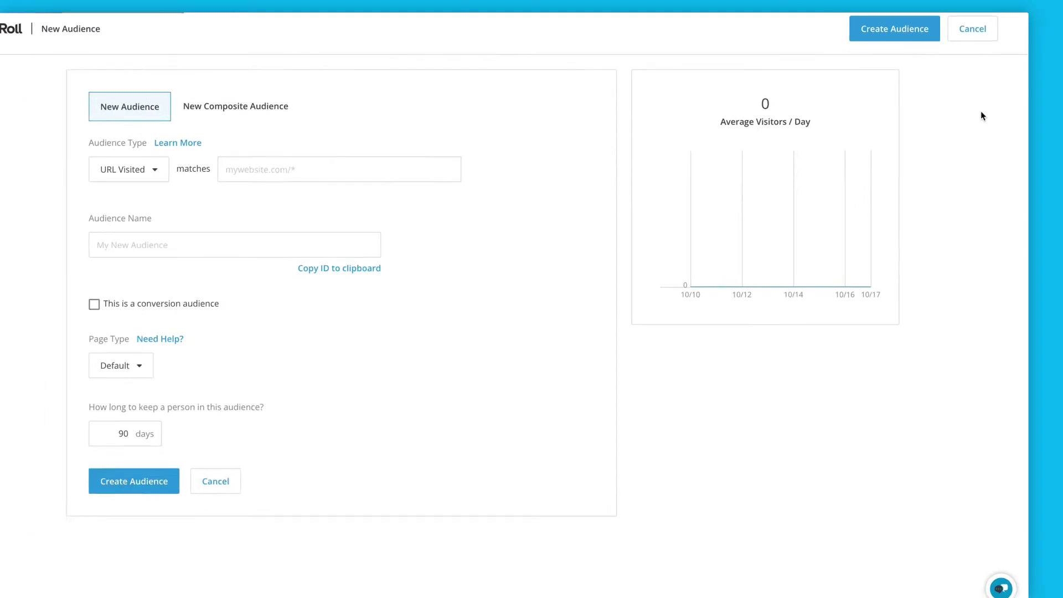
scroll(1004, 104, "down", 3)
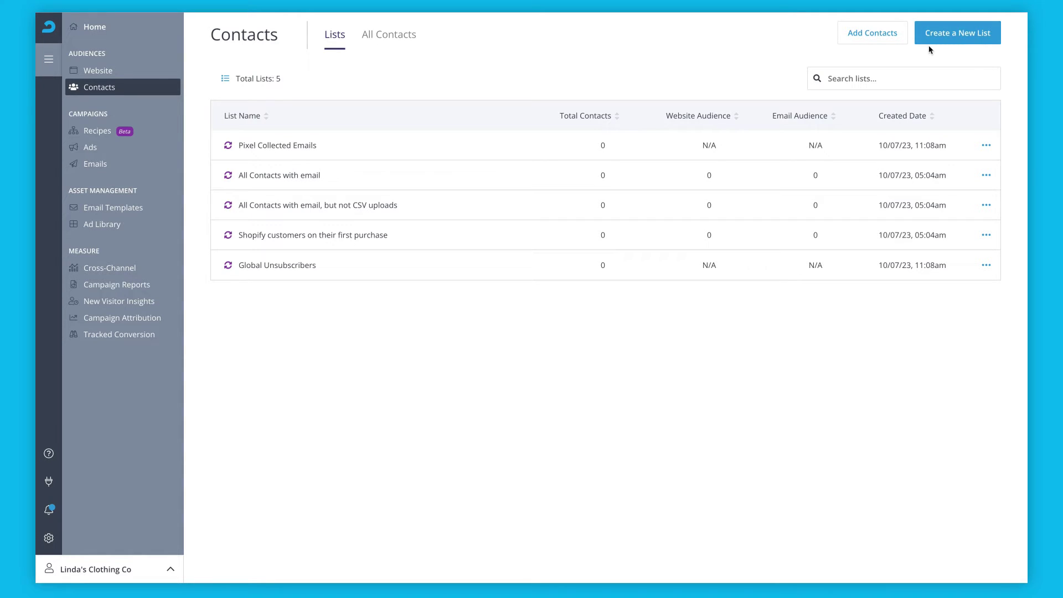
Open the Add Contacts upload wizard and cancel out of it.
left_click(894, 41)
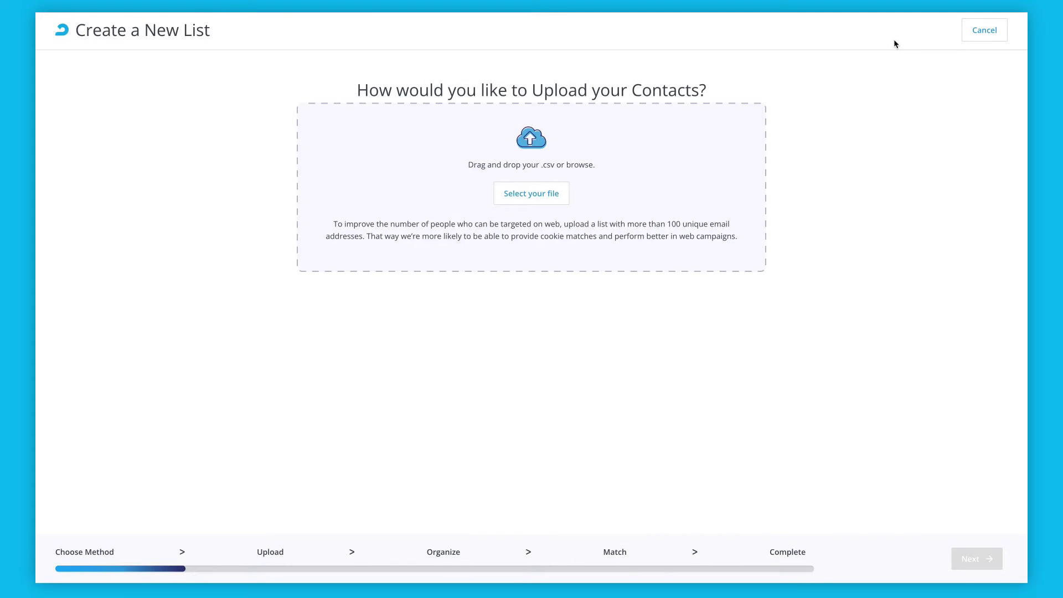
left_click(975, 45)
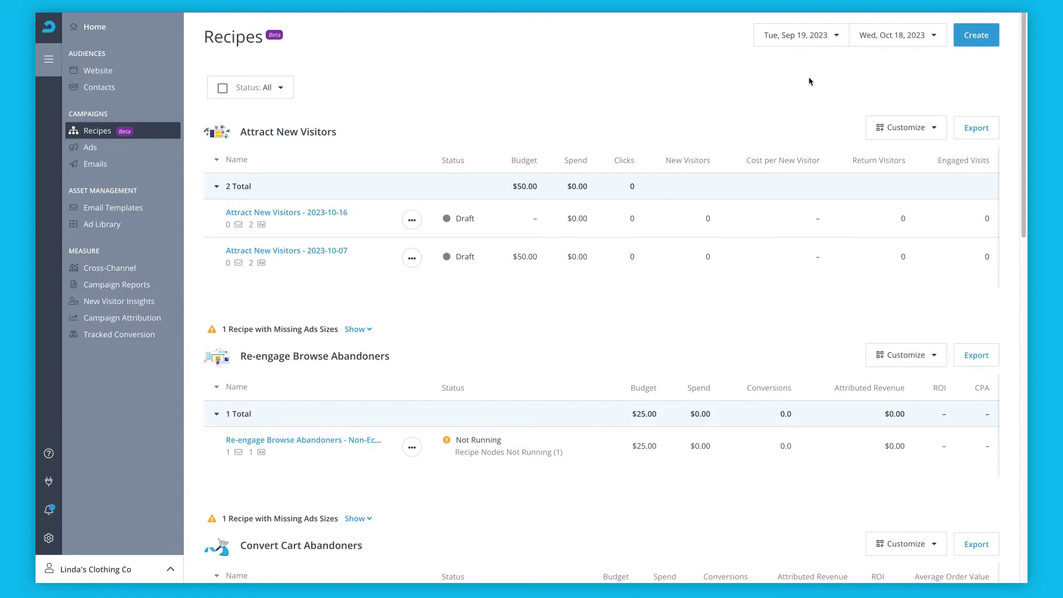
Create a recipe from the Re-engage Browse Abandoners template and confirm its default name.
left_click(969, 46)
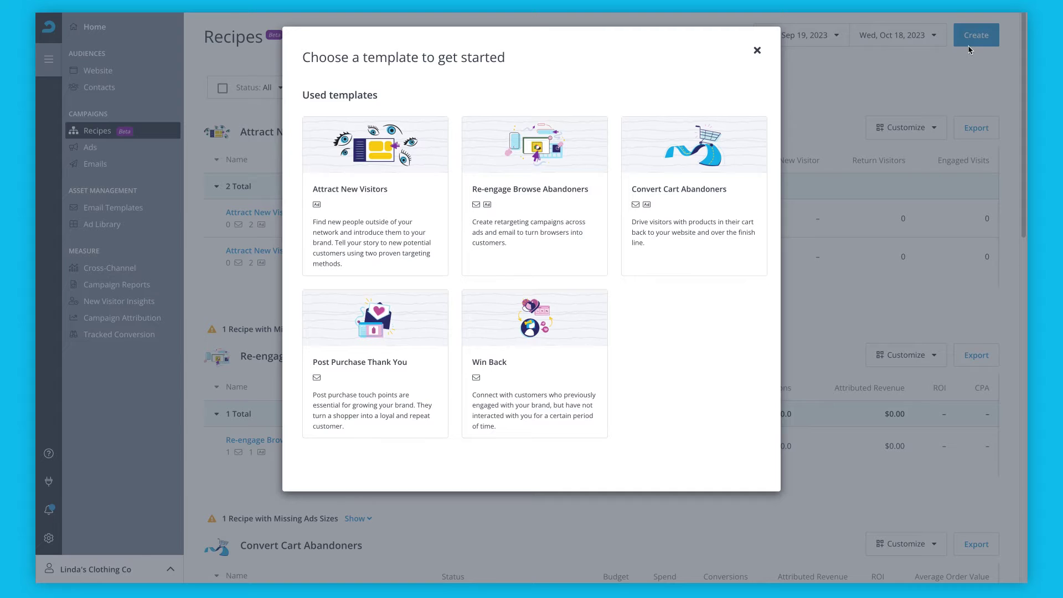
left_click(597, 206)
left_click(757, 276)
left_click(669, 138)
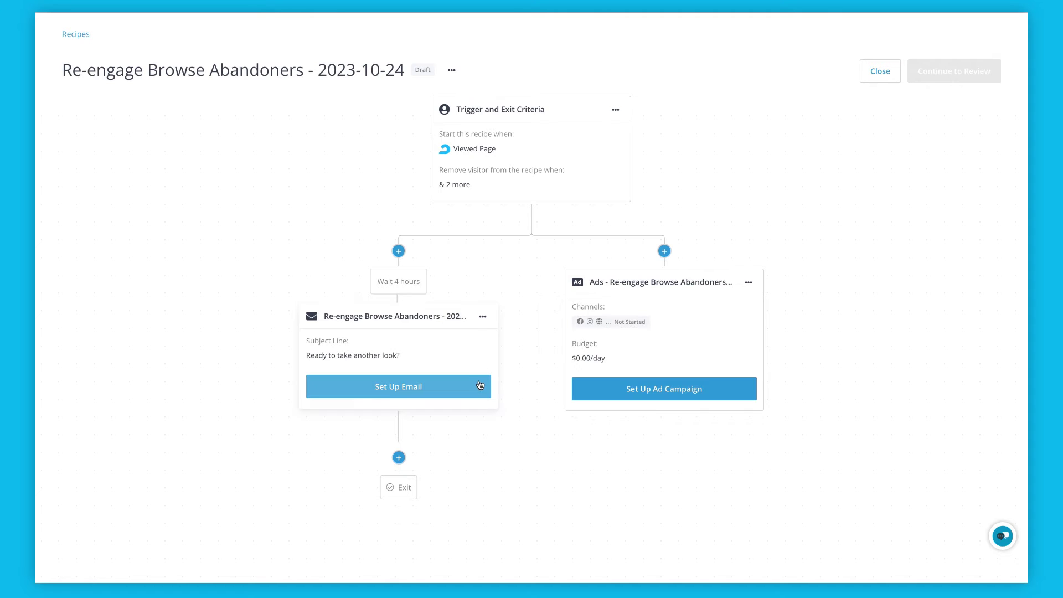
Save the recipe's follow-up email and start its ad campaign on the Web channel.
left_click(479, 385)
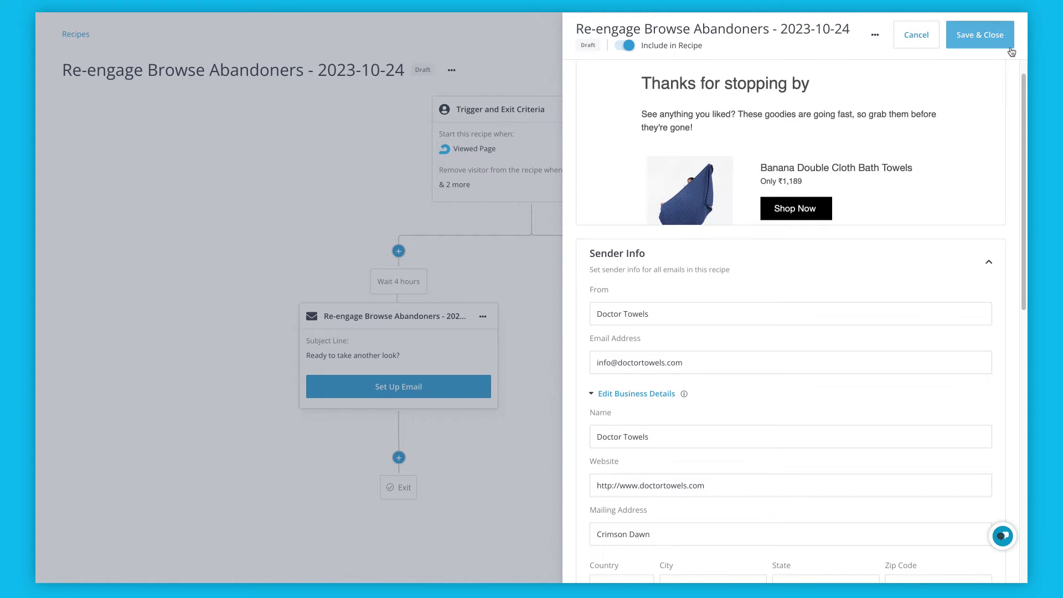
left_click(1007, 42)
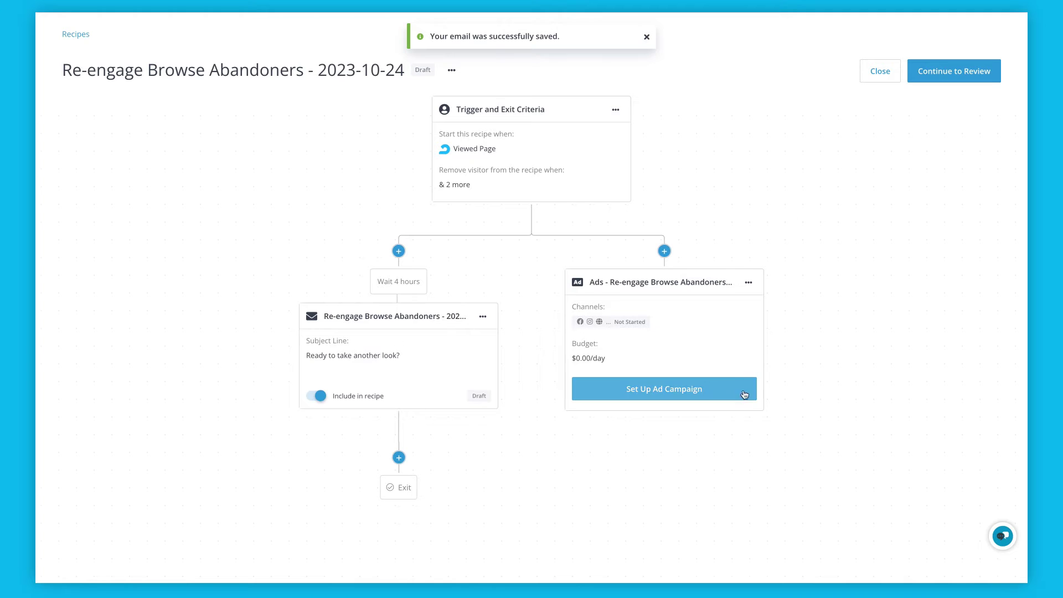
left_click(745, 391)
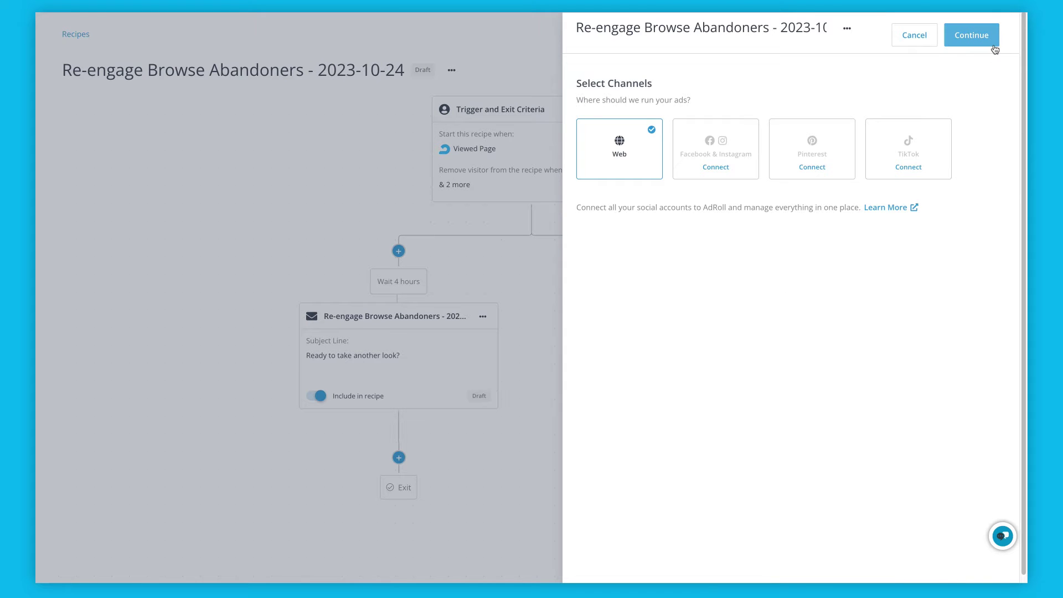
left_click(993, 44)
left_click(984, 212)
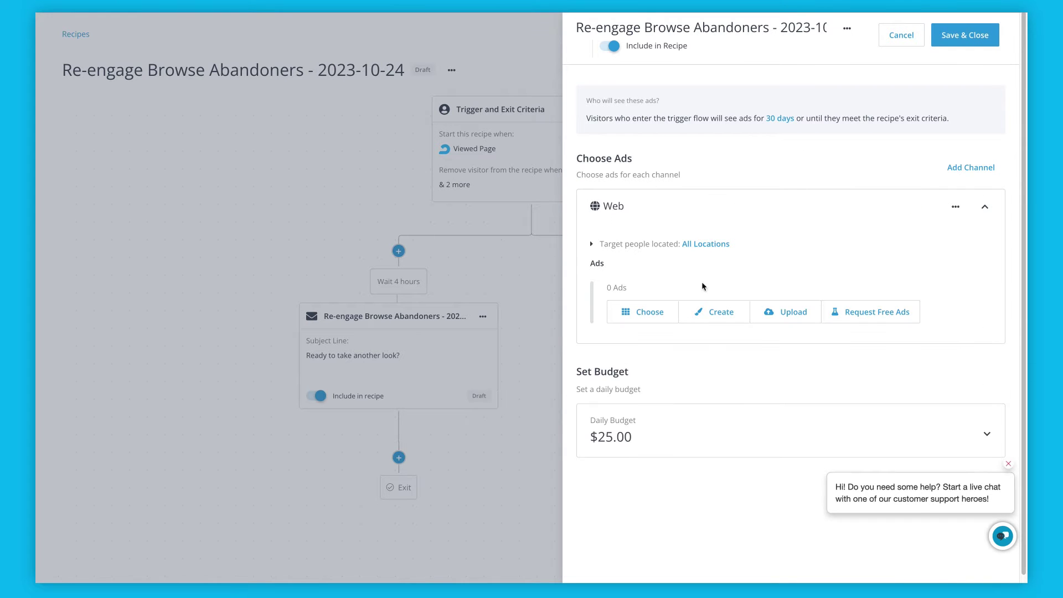
left_click(637, 308)
Add six library ads: 320x50 leaderboard, 600x500 towel, Native 600x600 and 600x315, Doctor Towels Waffle, Dynamic Leaderboard.
left_click(60, 221)
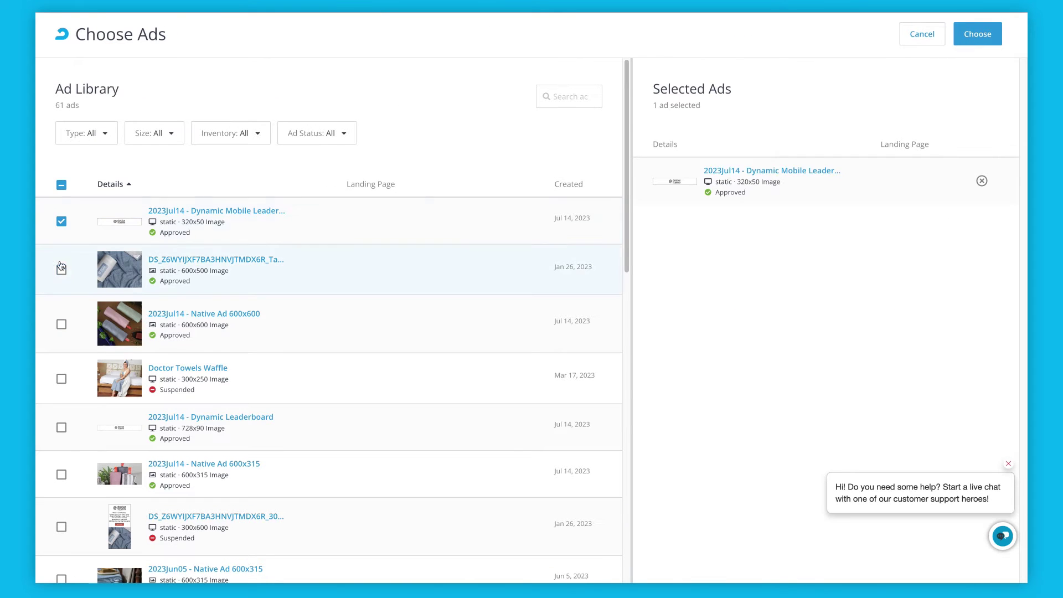
left_click(60, 269)
left_click(61, 324)
left_click(61, 379)
left_click(60, 474)
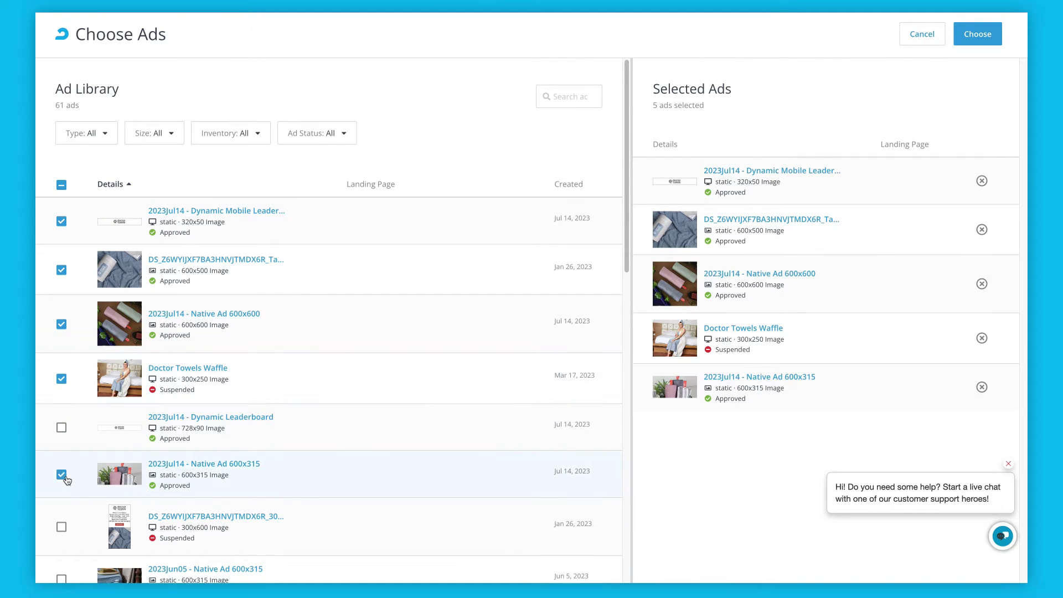
left_click(61, 427)
left_click(977, 34)
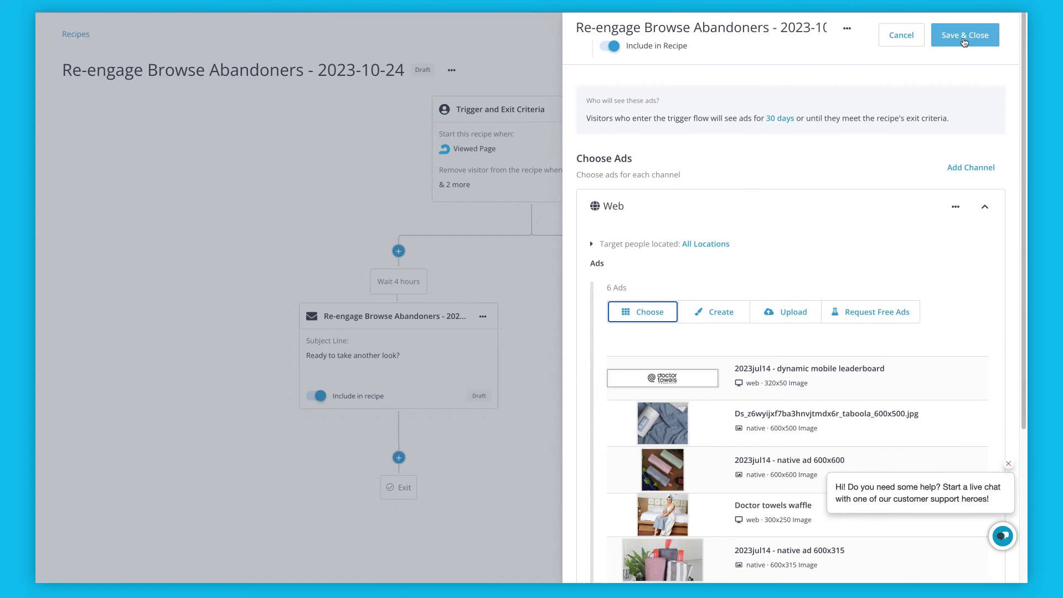
Save the ad campaign, review the recipe and launch Re-engage Browse Abandoners.
left_click(963, 40)
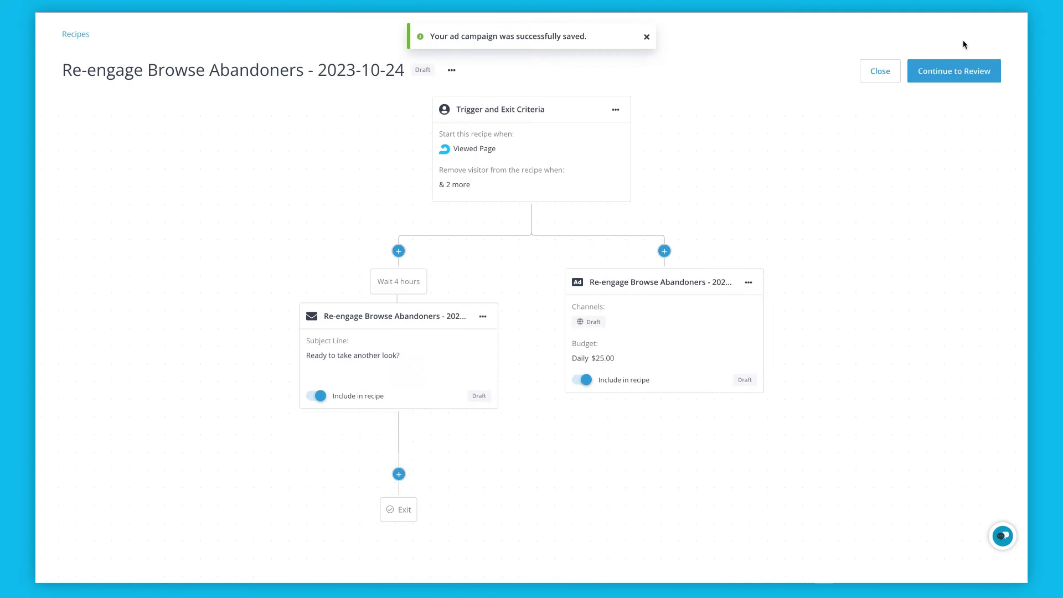
left_click(960, 73)
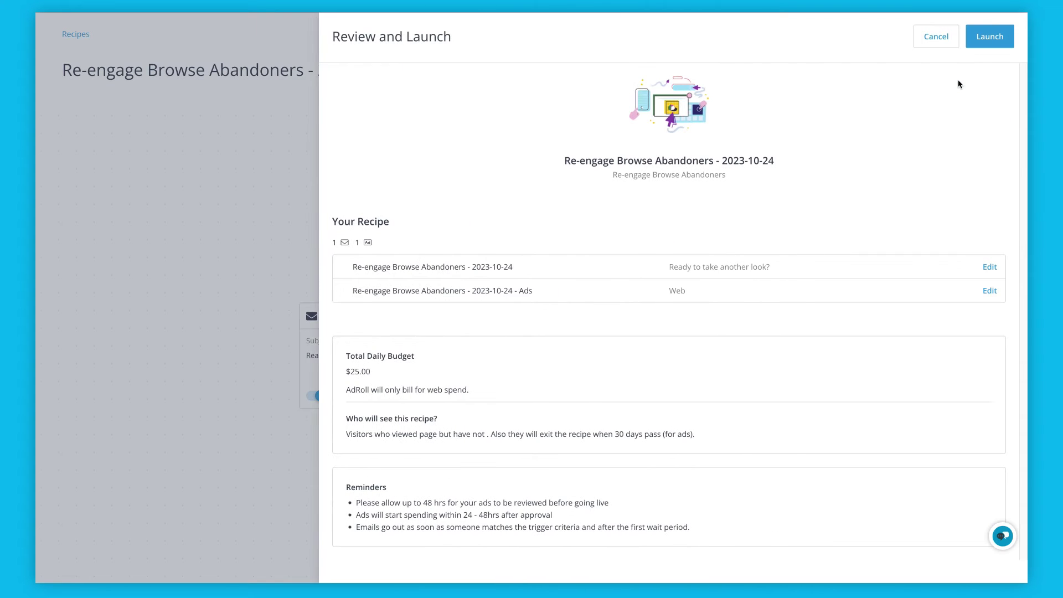
left_click(1000, 45)
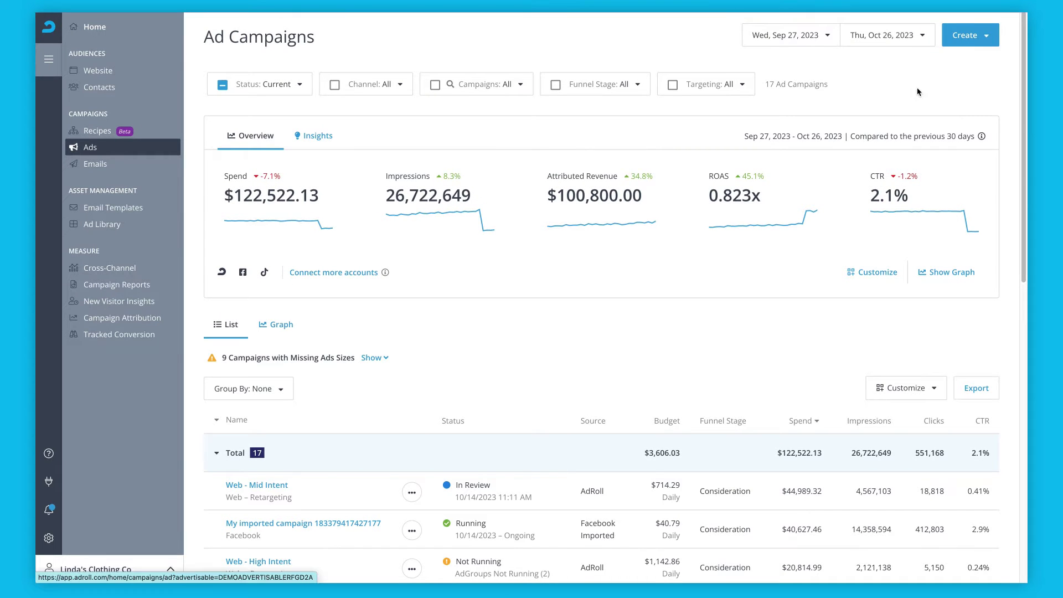
Start a new Web Ad Campaign from the Create menu.
left_click(991, 47)
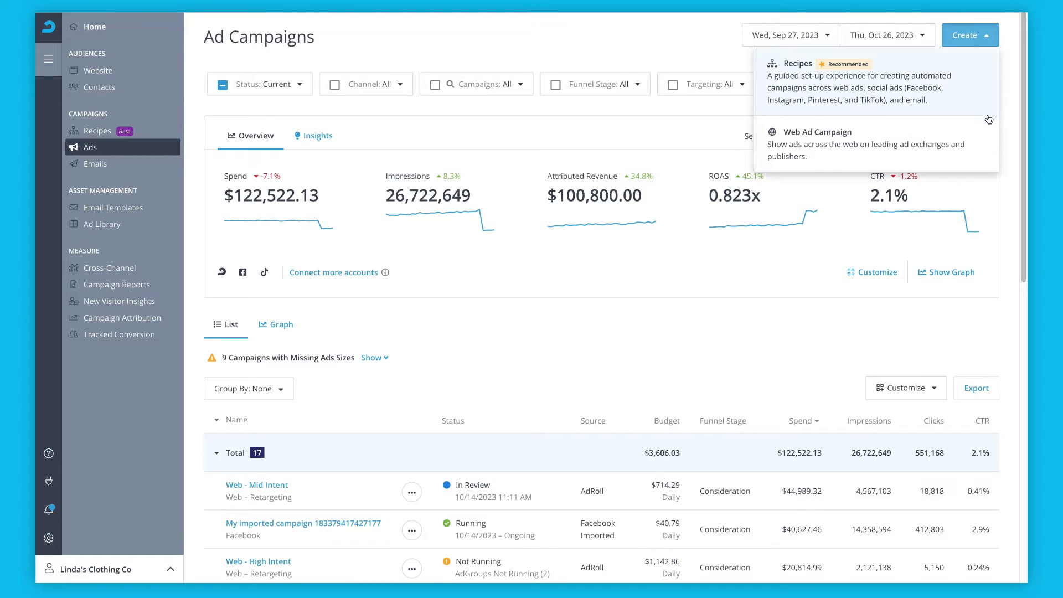
left_click(989, 138)
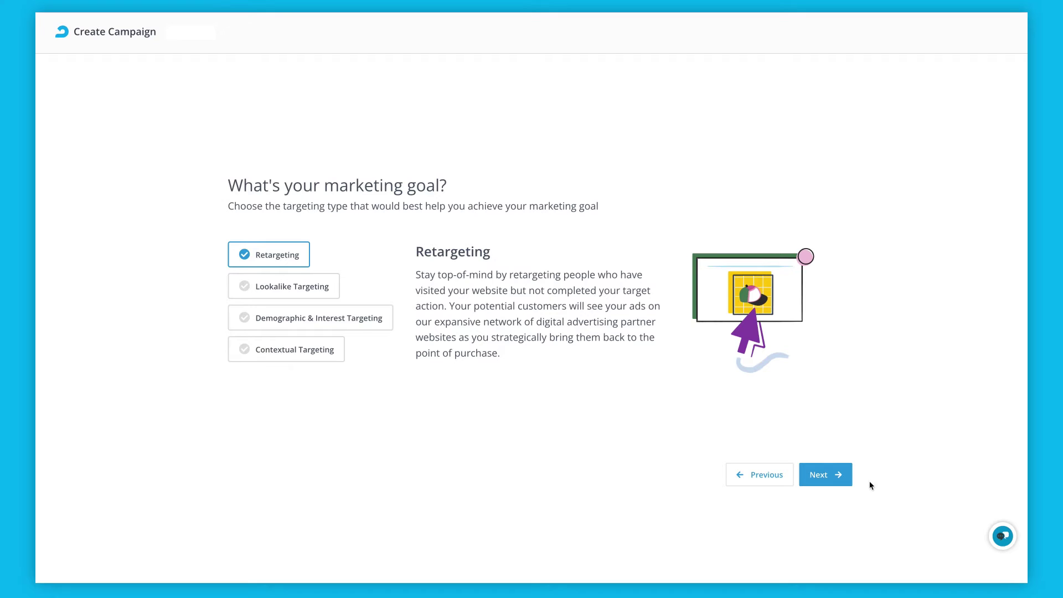
Accept Retargeting, an immediate start with no end date, and the conversion-optimized bid strategy.
left_click(836, 484)
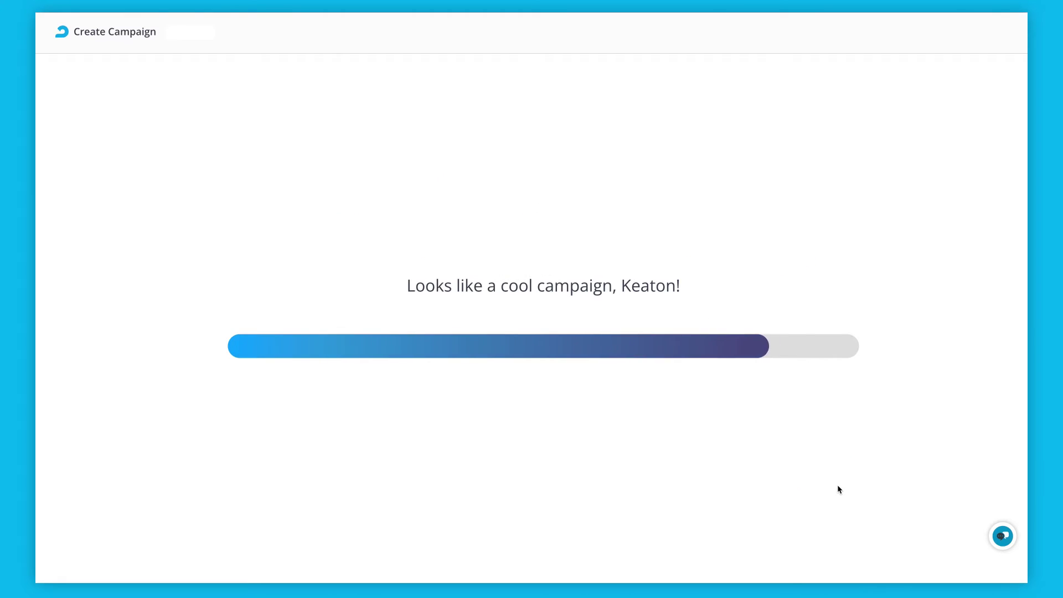
left_click(864, 281)
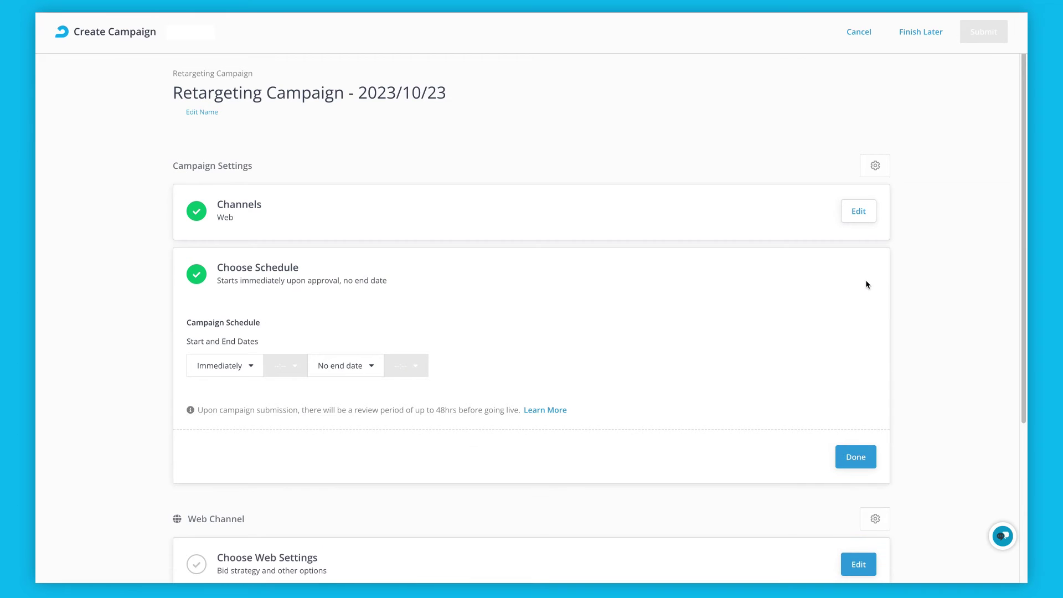
left_click(869, 448)
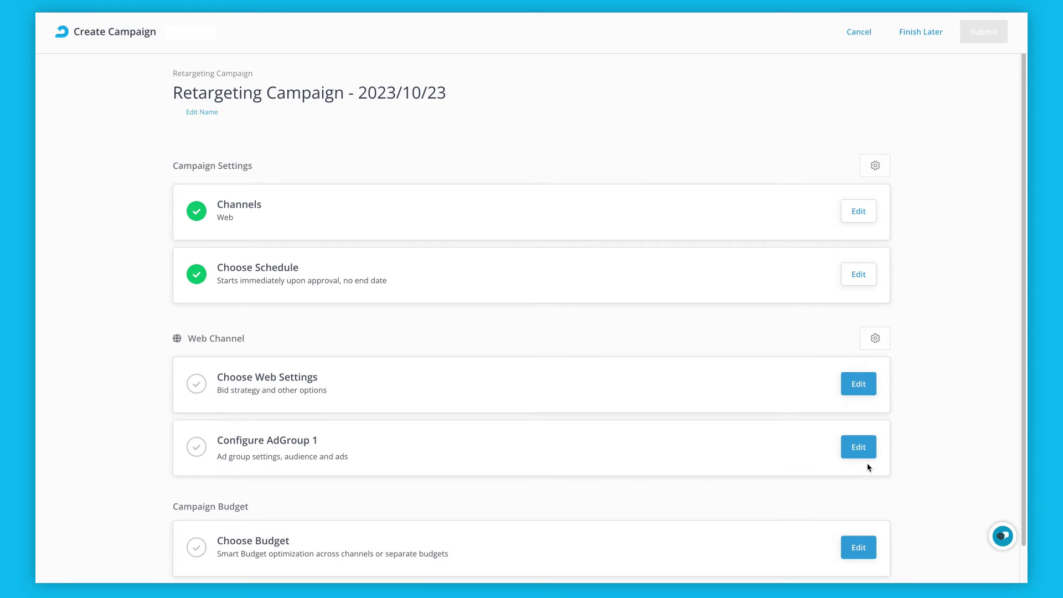
left_click(852, 394)
scroll(848, 398, "down", 2)
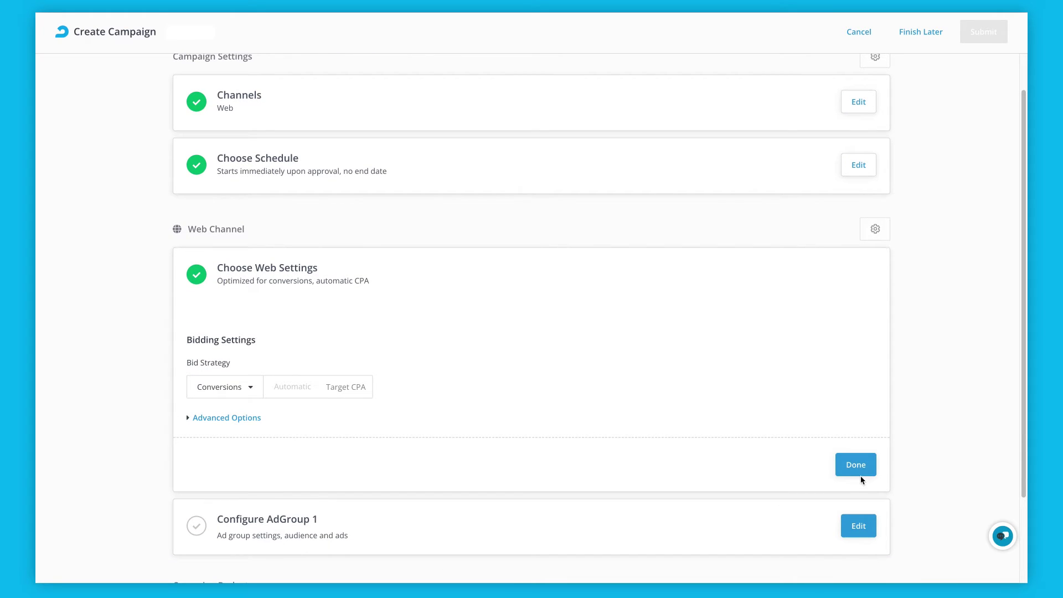
left_click(858, 471)
Target the All Visitors audience in AdGroup 1.
left_click(859, 411)
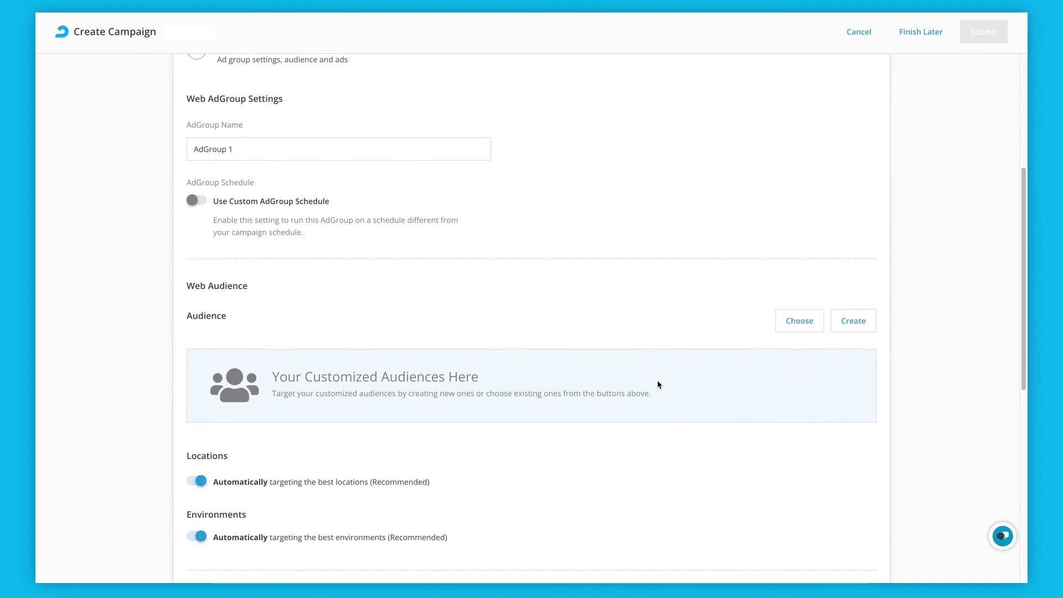
scroll(658, 384, "down", 1)
left_click(789, 259)
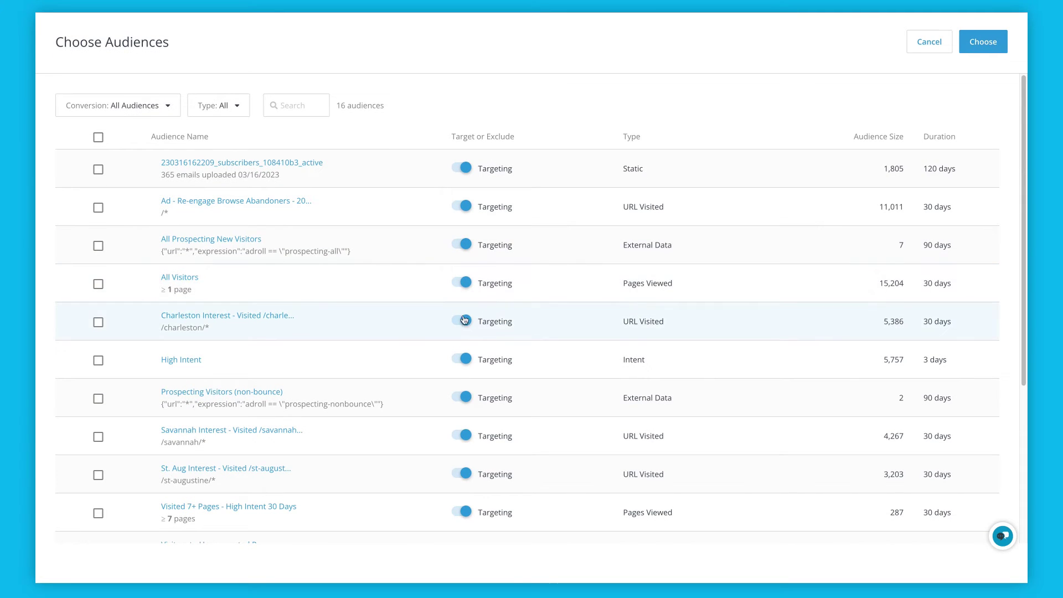
left_click(98, 286)
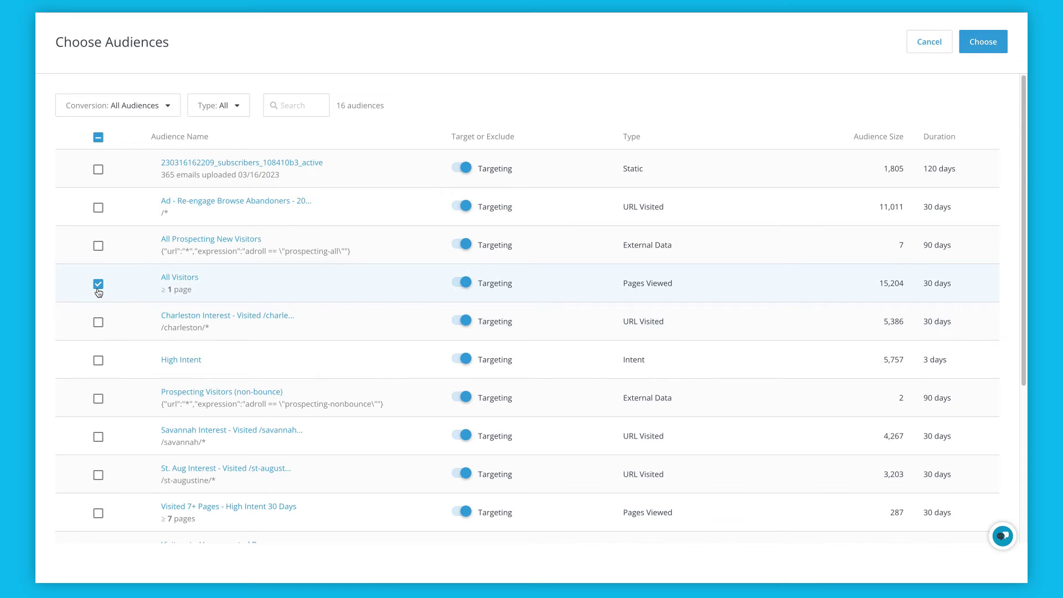
left_click(975, 54)
scroll(949, 158, "down", 3)
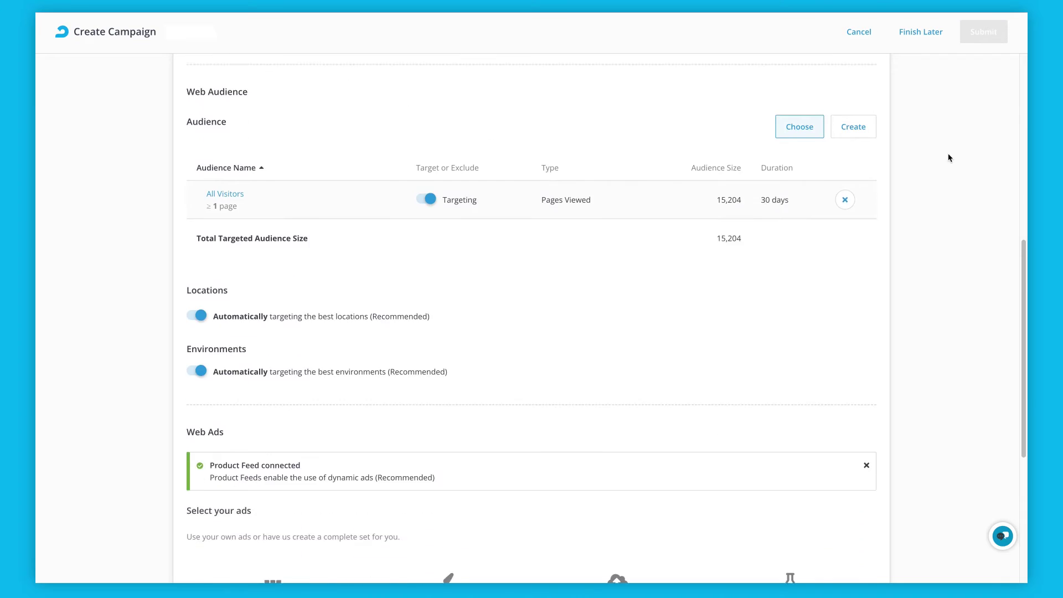
scroll(948, 158, "down", 3)
scroll(949, 158, "down", 2)
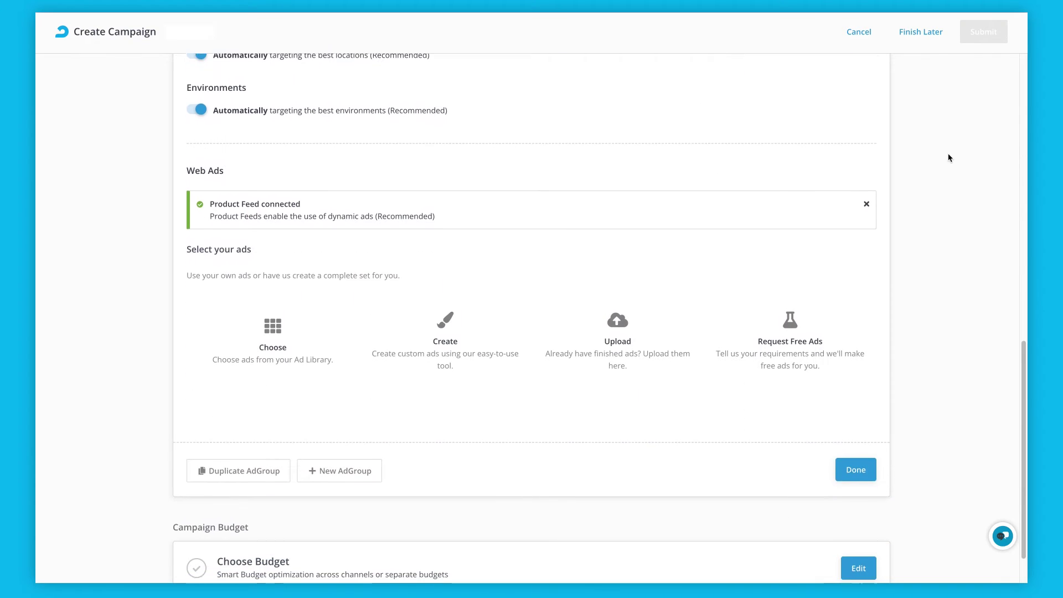
Select nine Ad Library ads, including 300x250 and 600x600 sizes, for AdGroup 1.
left_click(274, 336)
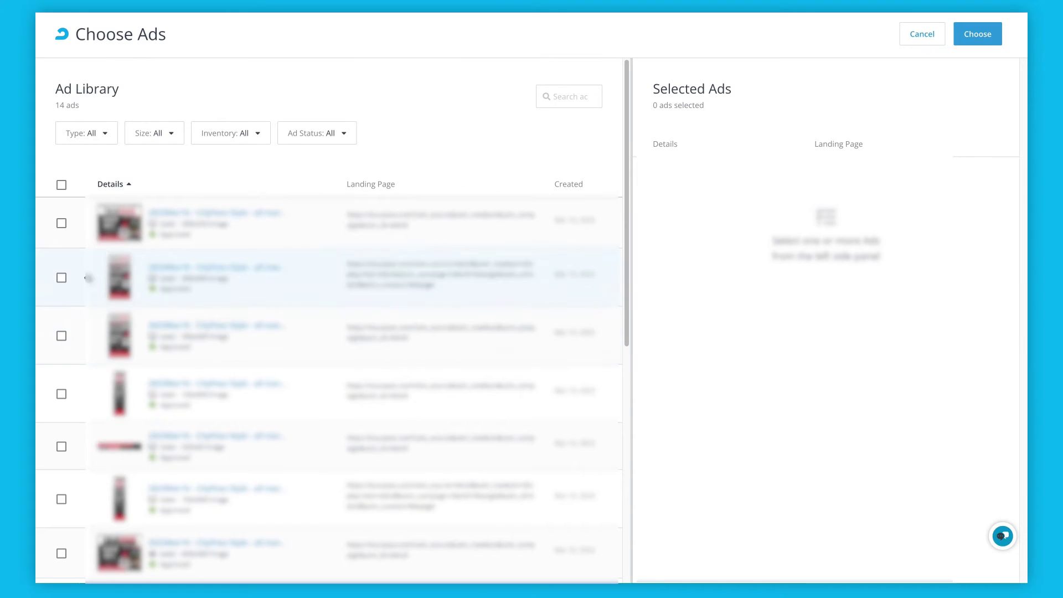
left_click(61, 223)
left_click(61, 278)
left_click(60, 336)
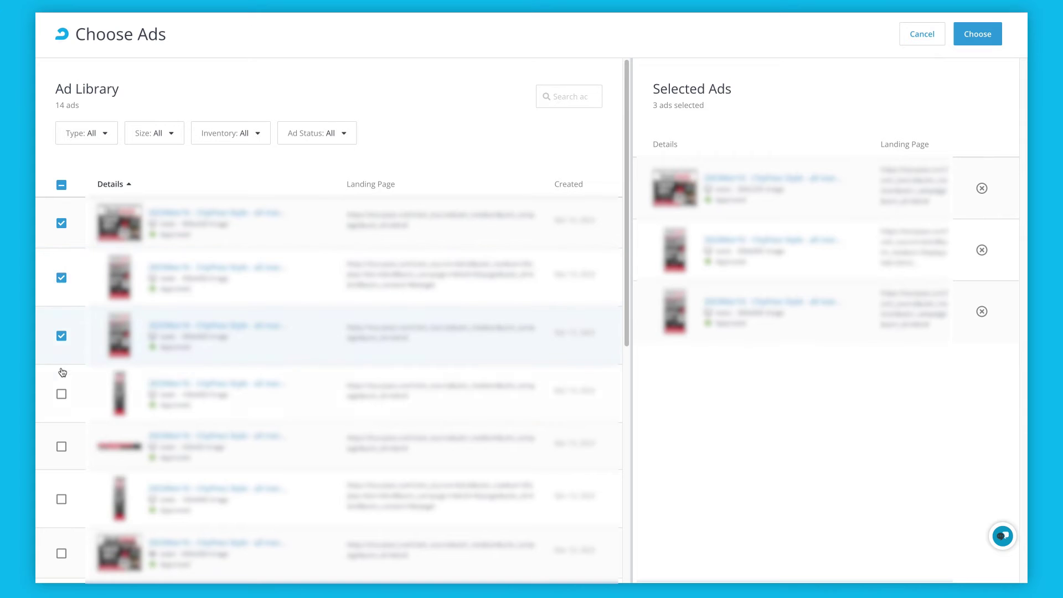
left_click(61, 393)
left_click(60, 447)
left_click(61, 499)
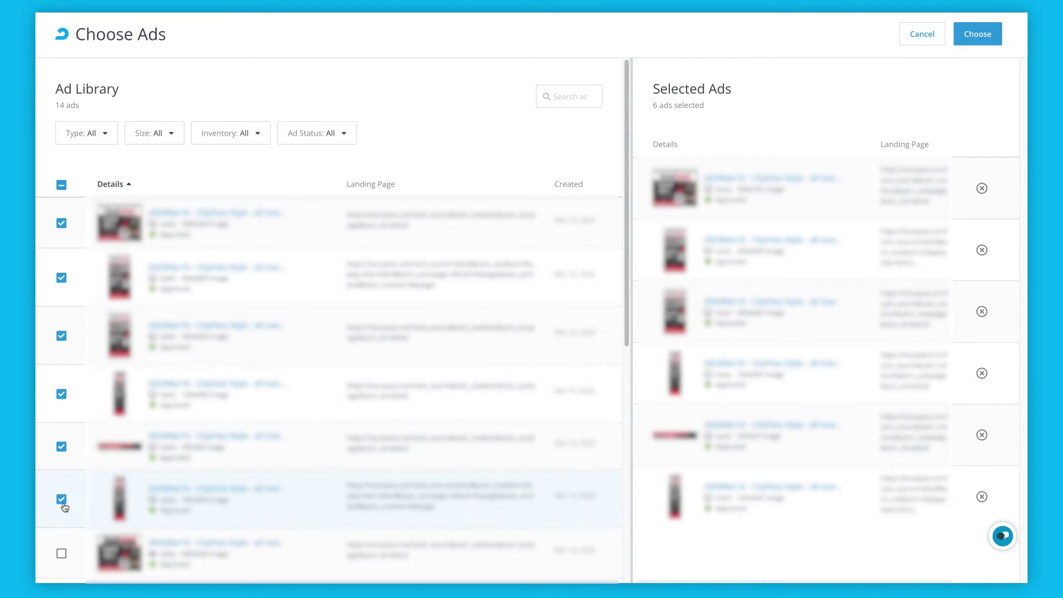
left_click(61, 554)
scroll(274, 419, "down", 3)
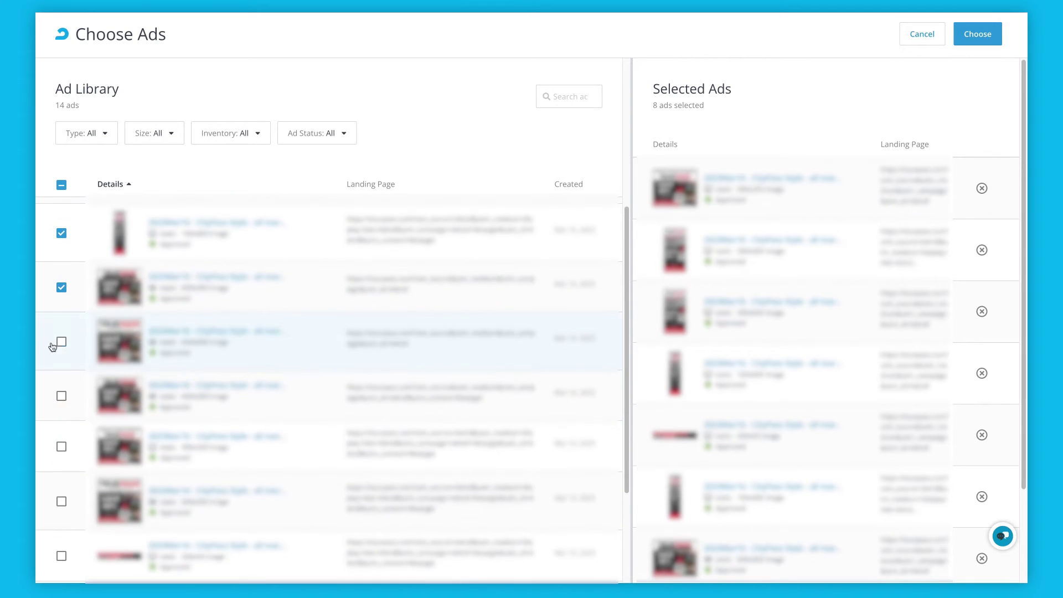
left_click(61, 342)
left_click(60, 555)
scroll(74, 470, "down", 2)
left_click(977, 33)
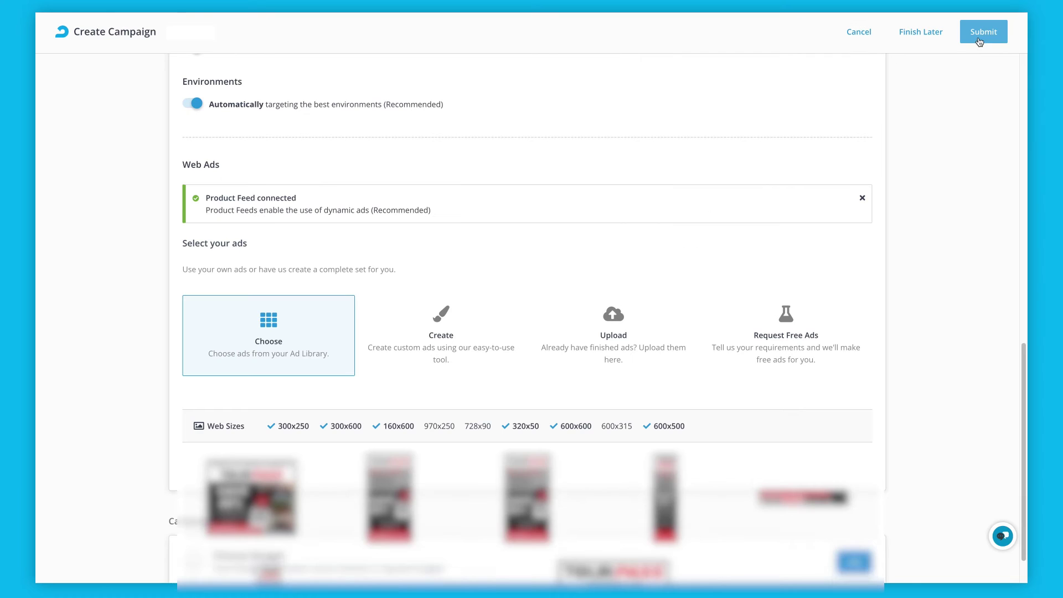
scroll(645, 269, "down", 3)
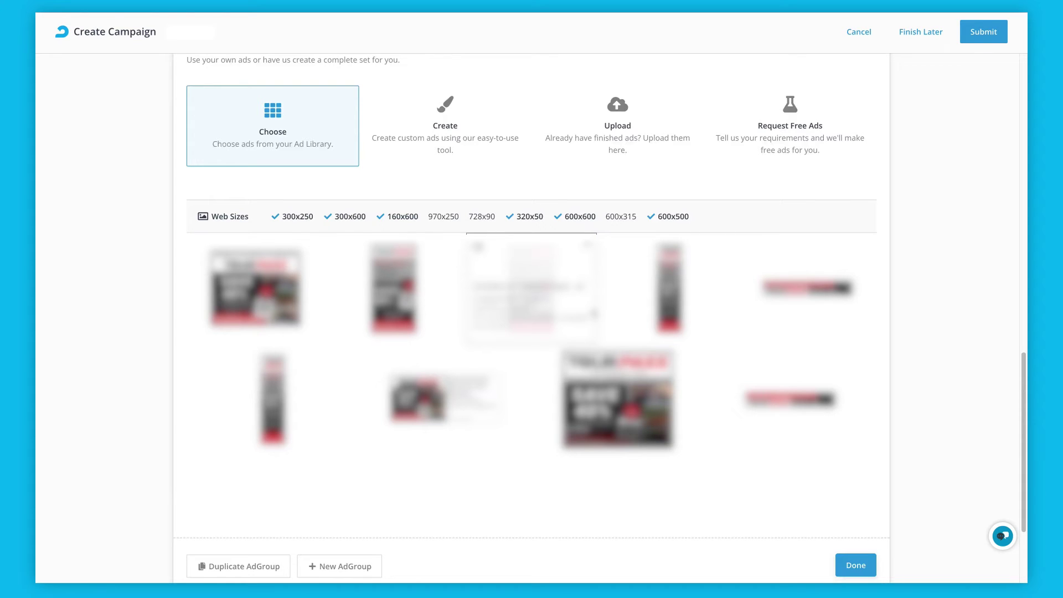
scroll(861, 417, "down", 2)
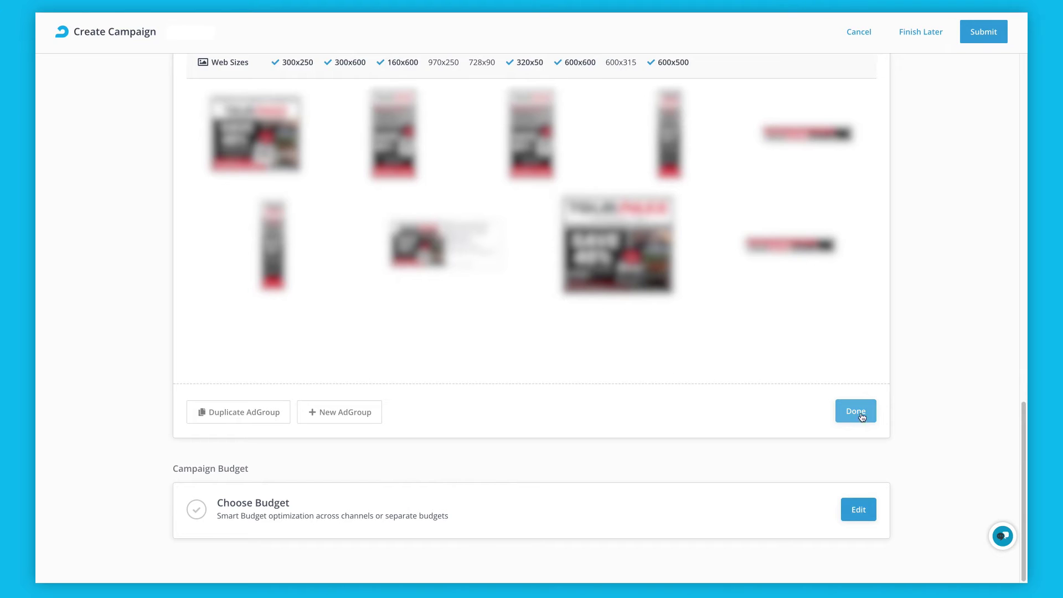
Finish AdGroup 1 and raise the daily budget from $50 to $100.
left_click(857, 412)
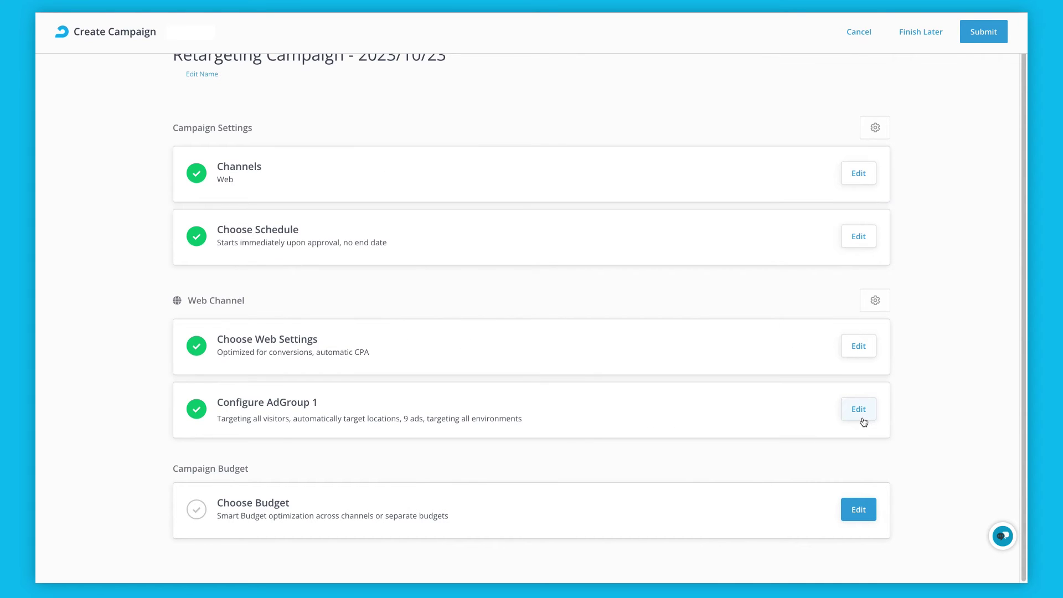
left_click(860, 510)
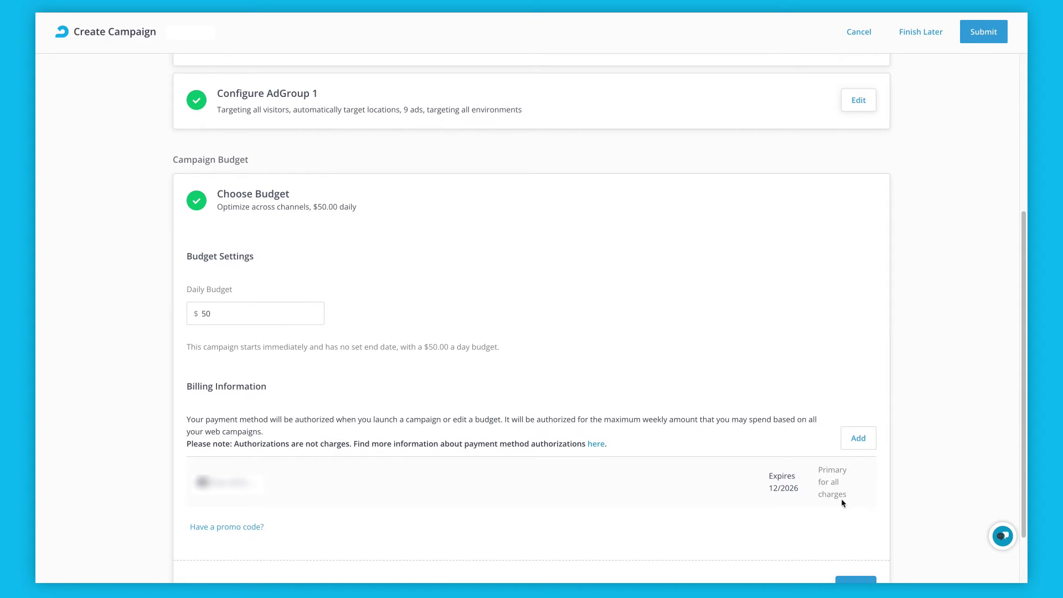
double_click(307, 320)
type("100")
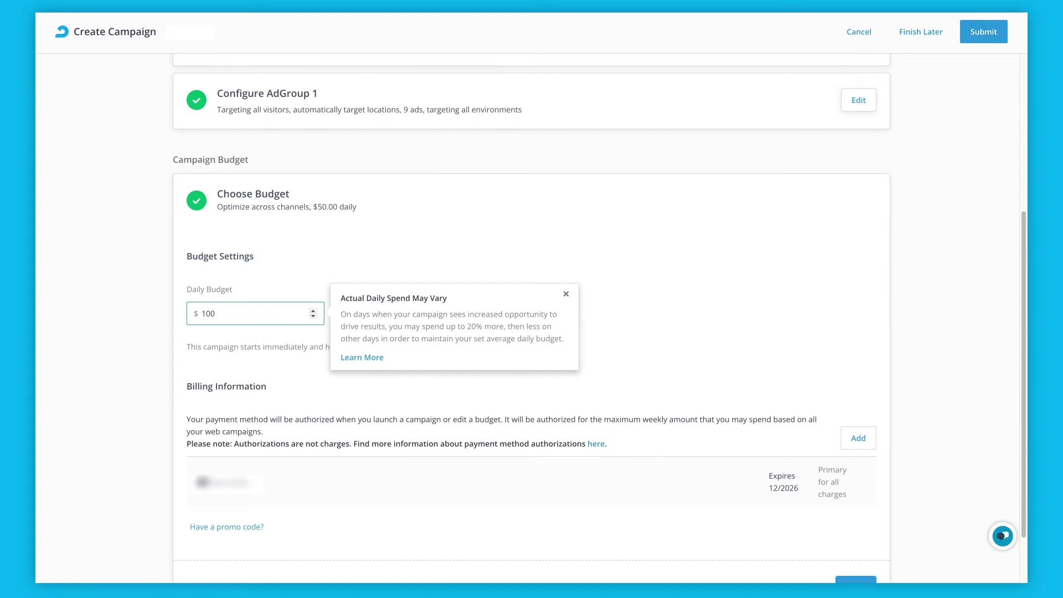
left_click(786, 309)
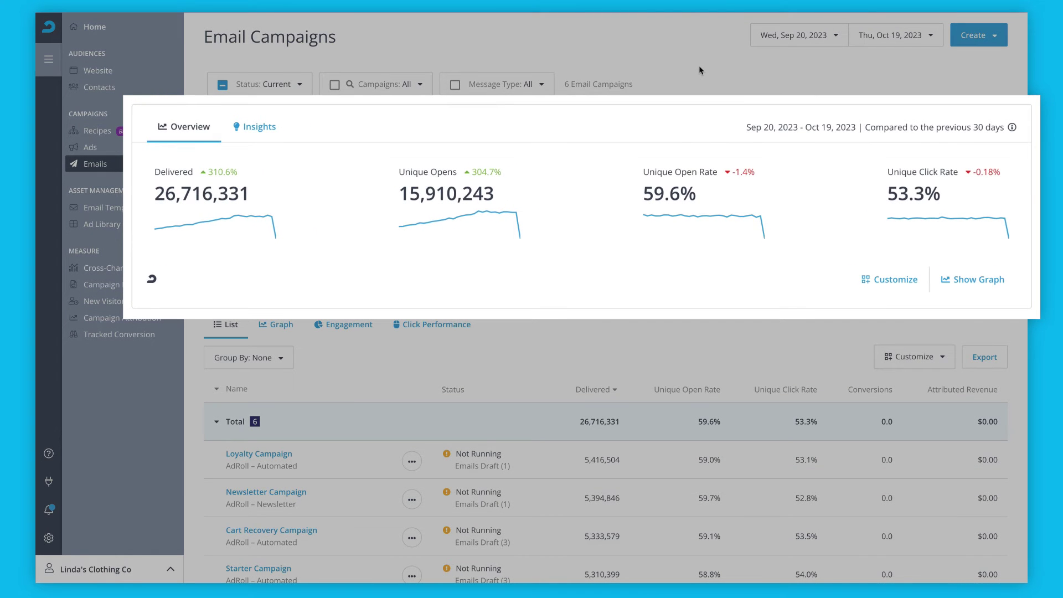
Check top campaign insights and the date picker, then reveal the Create choices: Recipes, Email Newsletter, Automated Email.
left_click(279, 128)
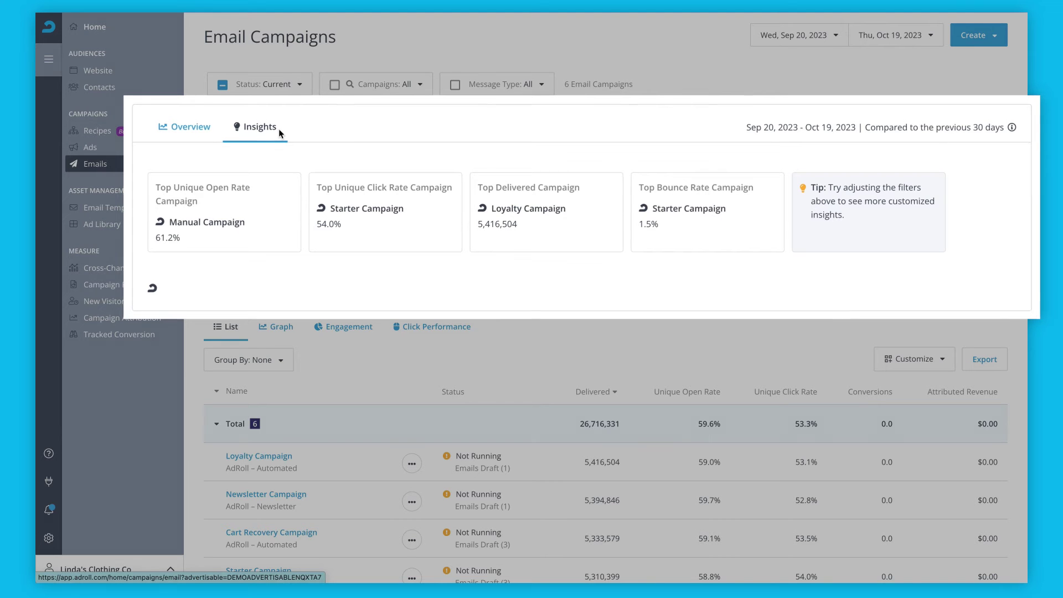
scroll(1015, 141, "down", 3)
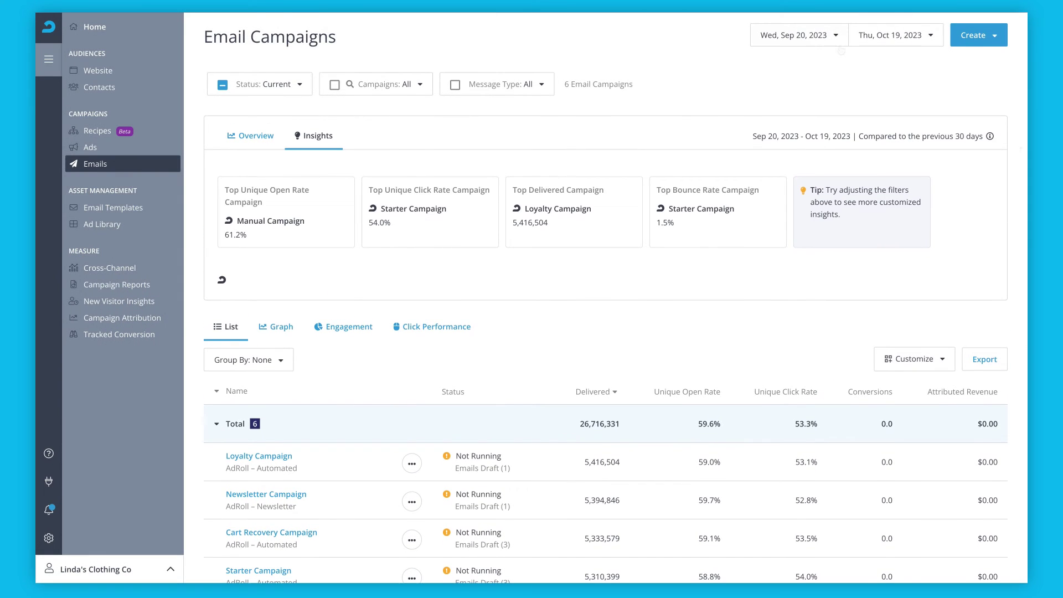
left_click(831, 37)
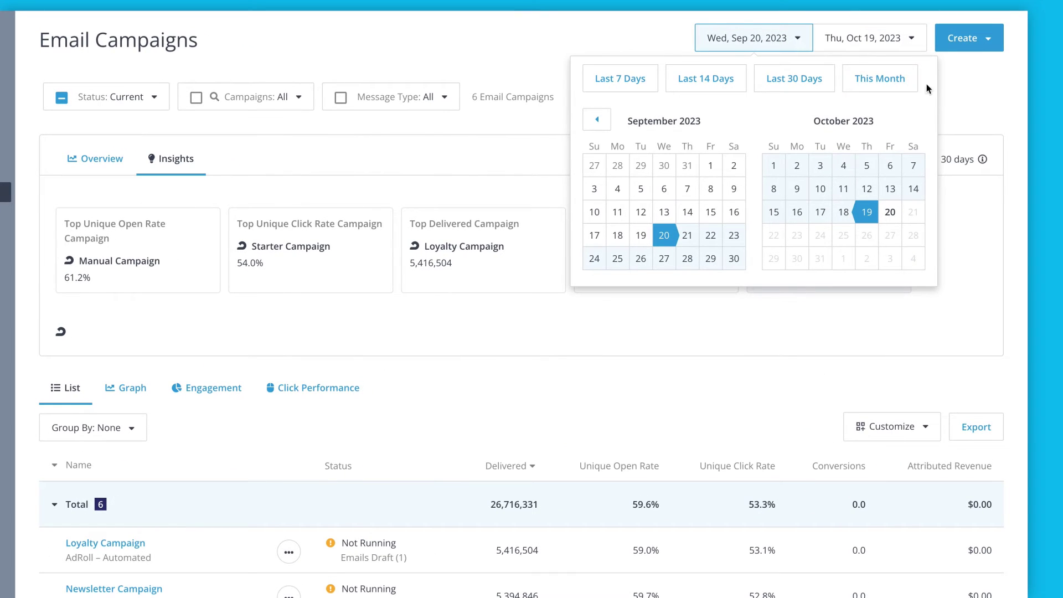
left_click(957, 105)
left_click(999, 51)
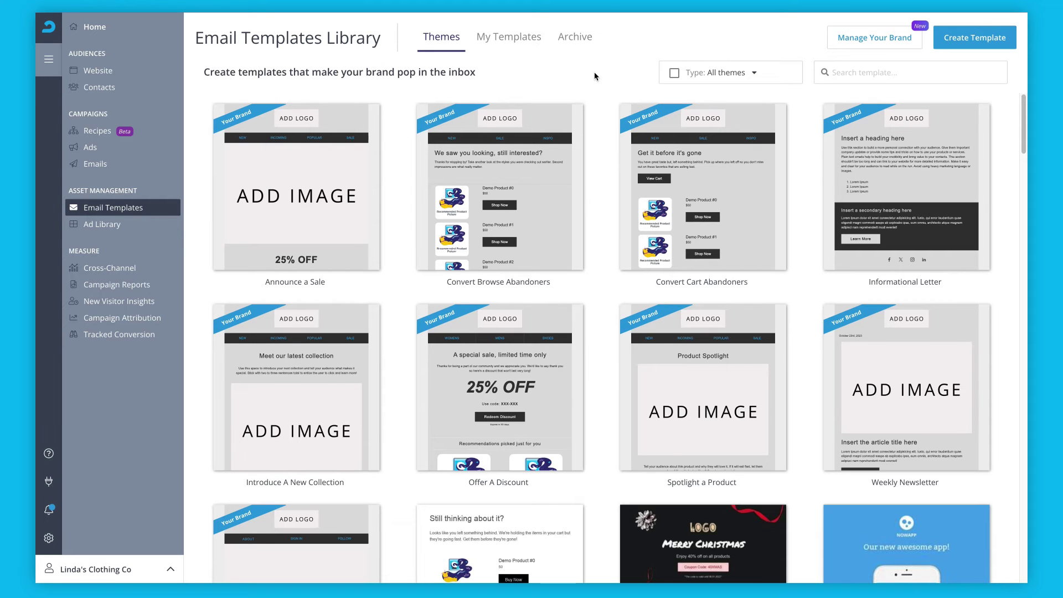
Start a new email template, dismiss the design choices, and go to Manage Your Brand.
left_click(976, 48)
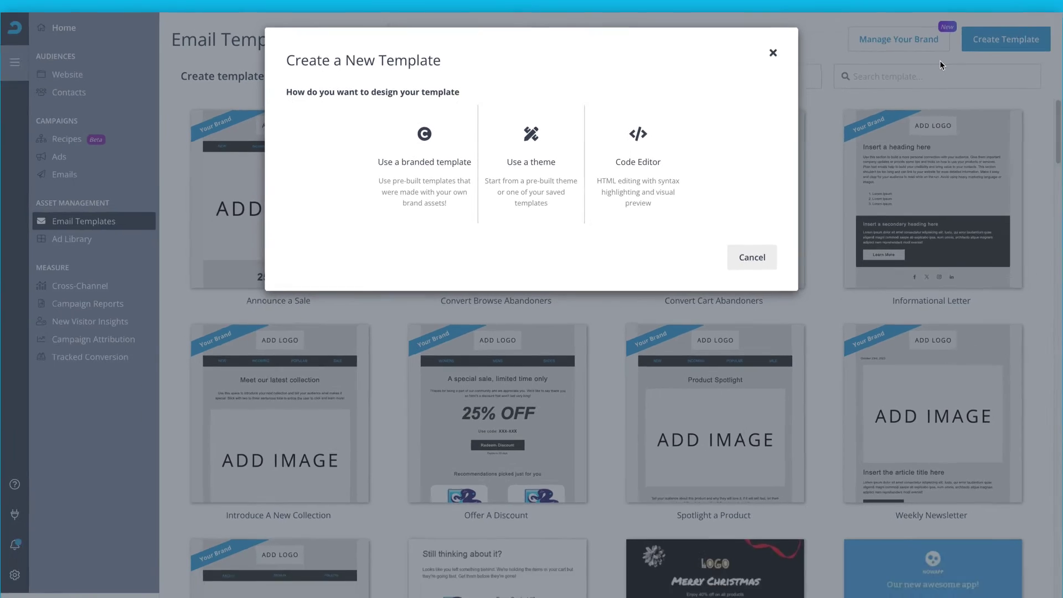
left_click(771, 52)
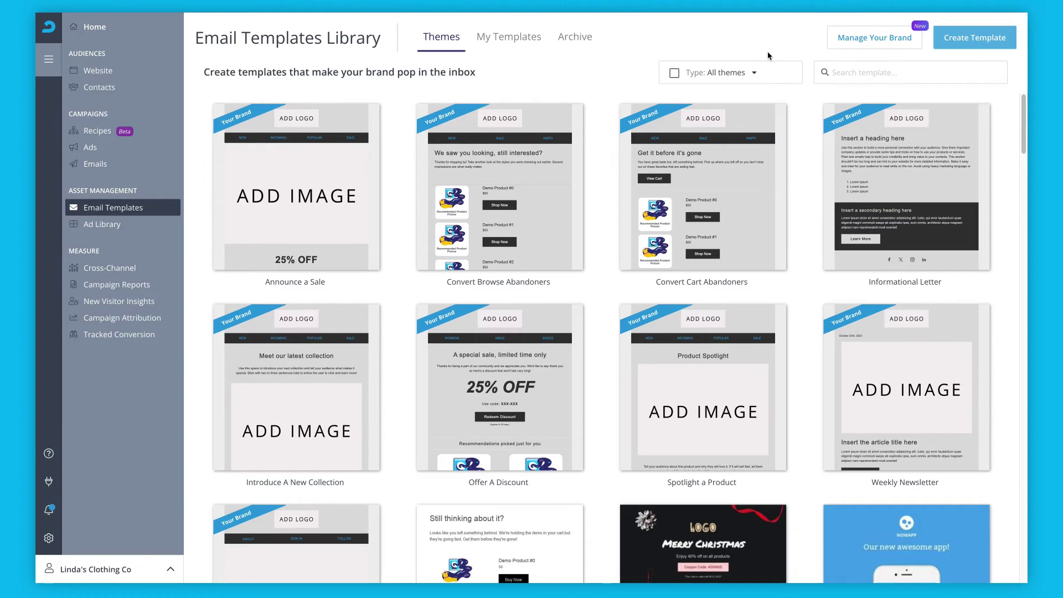
left_click(849, 47)
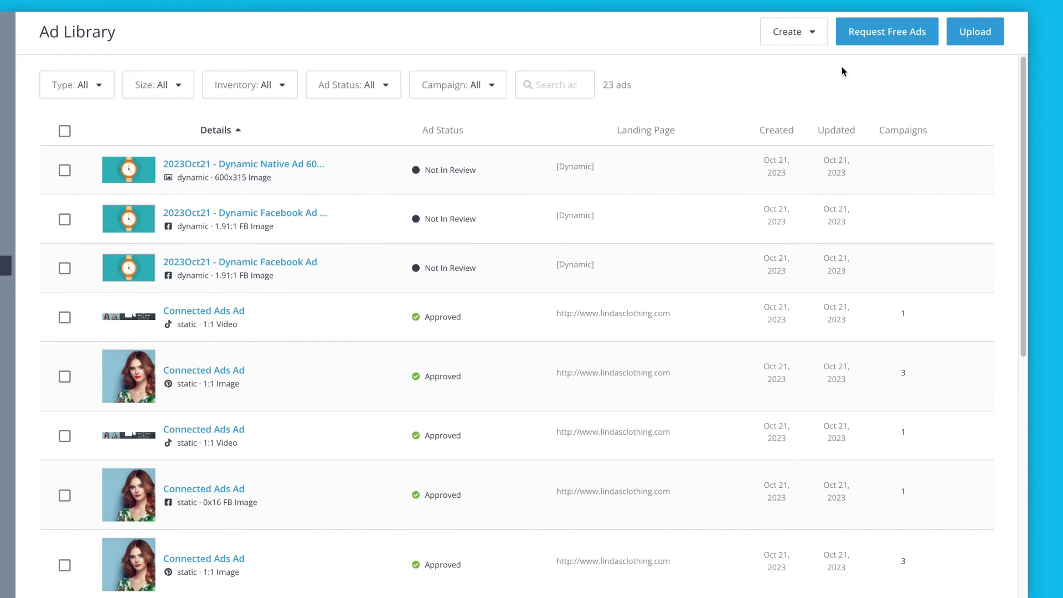
Peek at the ad creation choices in Ad Library, then start a Request Free Ads form.
left_click(819, 45)
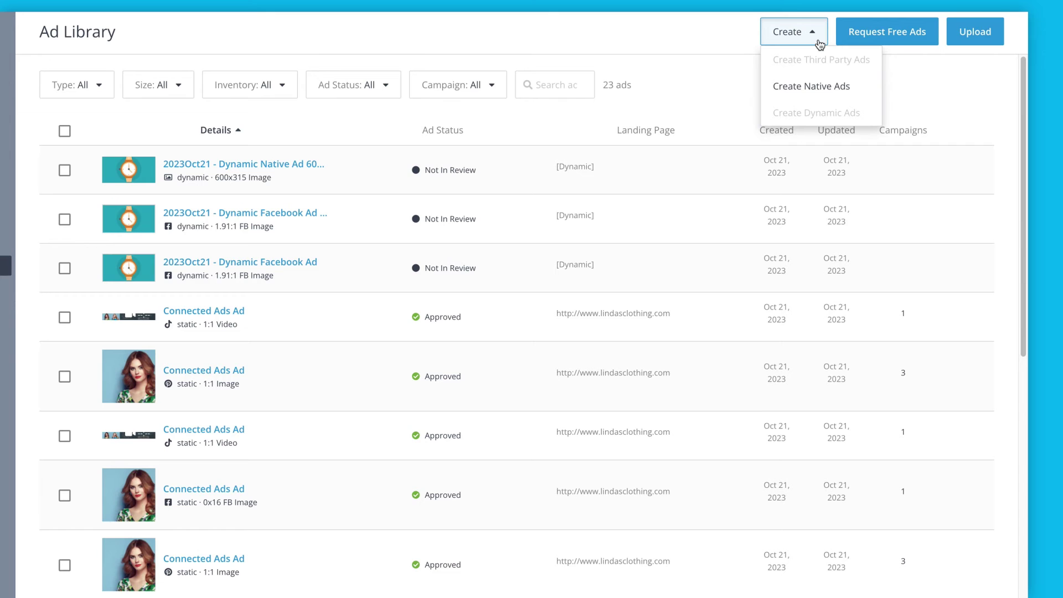
left_click(819, 44)
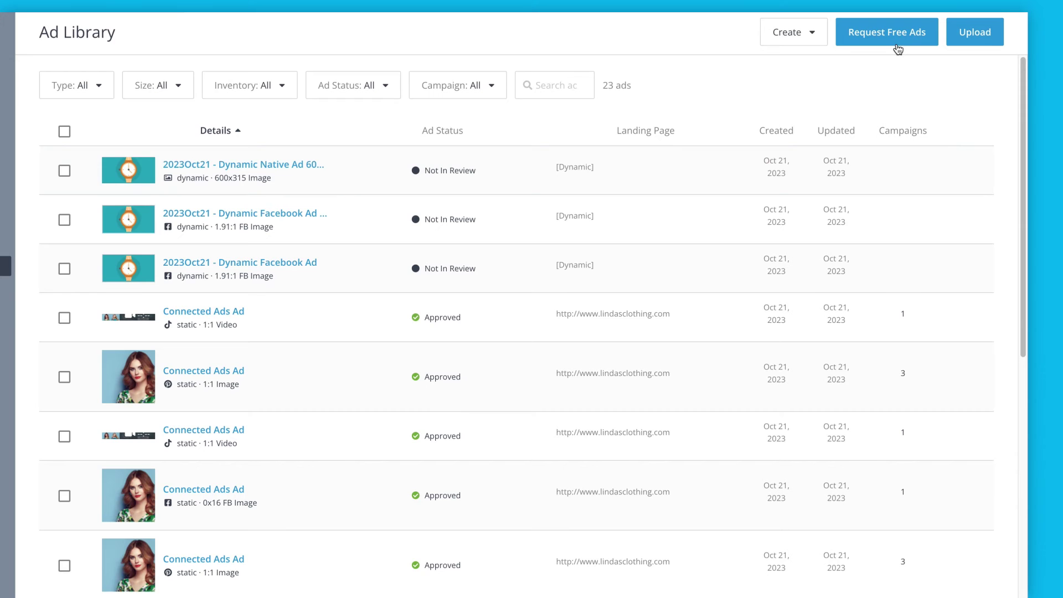
left_click(897, 48)
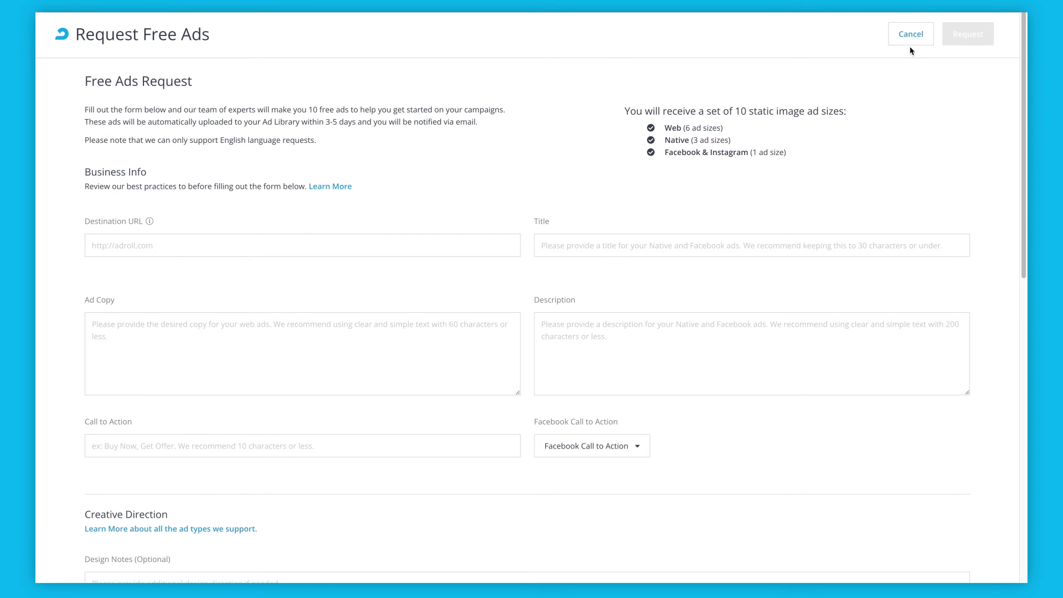
Cancel the Request Free Ads form and head to the Cross-Channel attribution report.
left_click(910, 46)
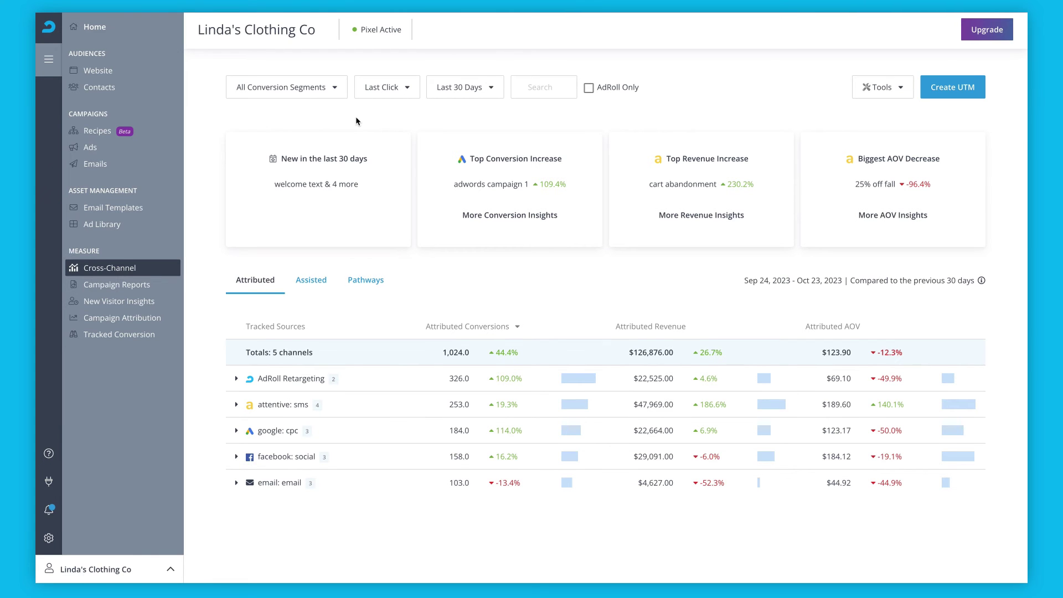
Review the conversion segment, Last Click attribution model and Last 30 Days range choices.
left_click(336, 89)
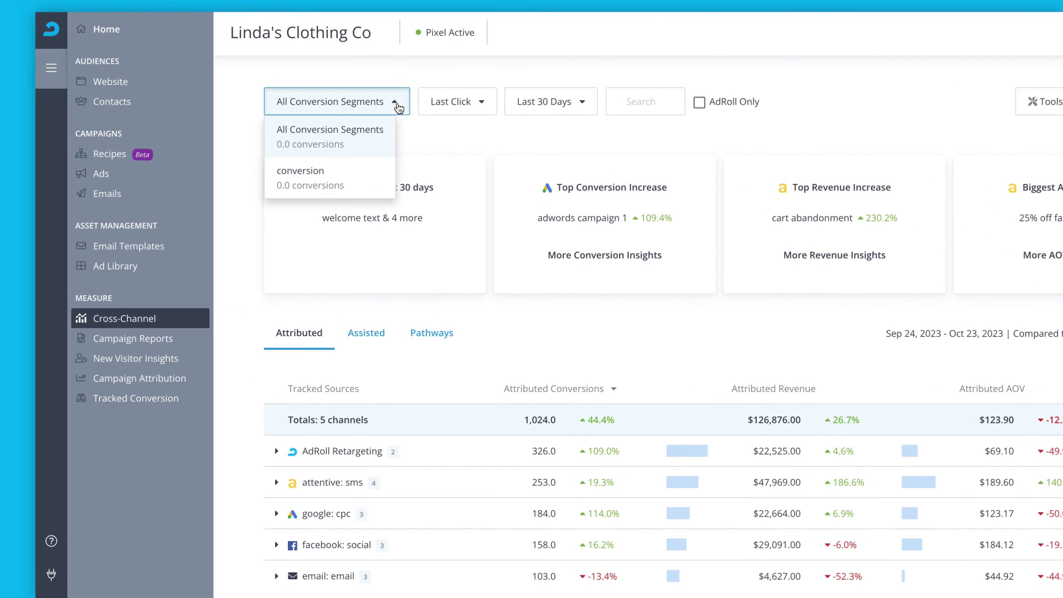
left_click(489, 115)
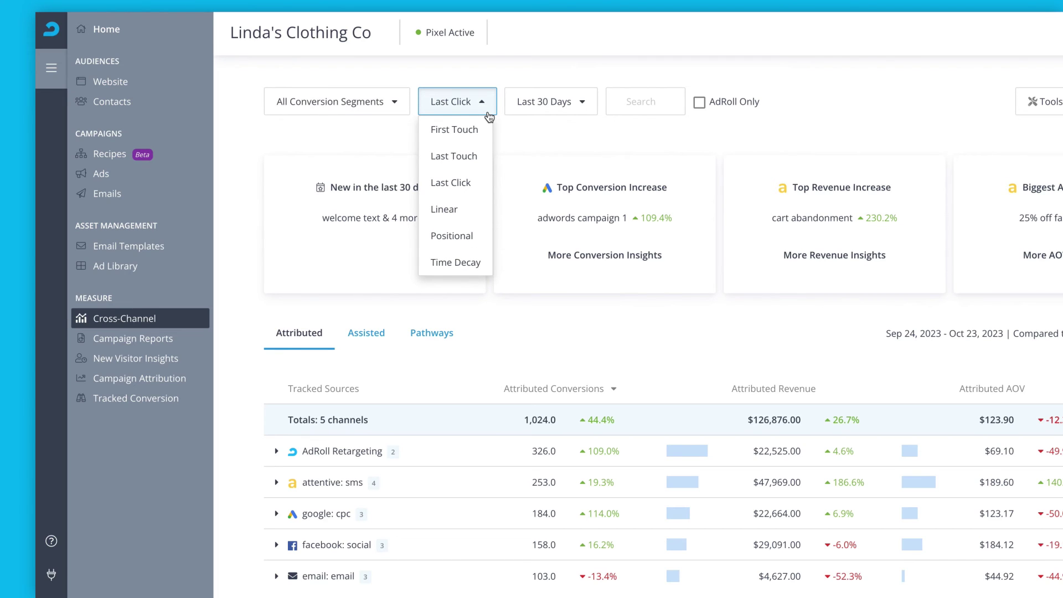
left_click(489, 117)
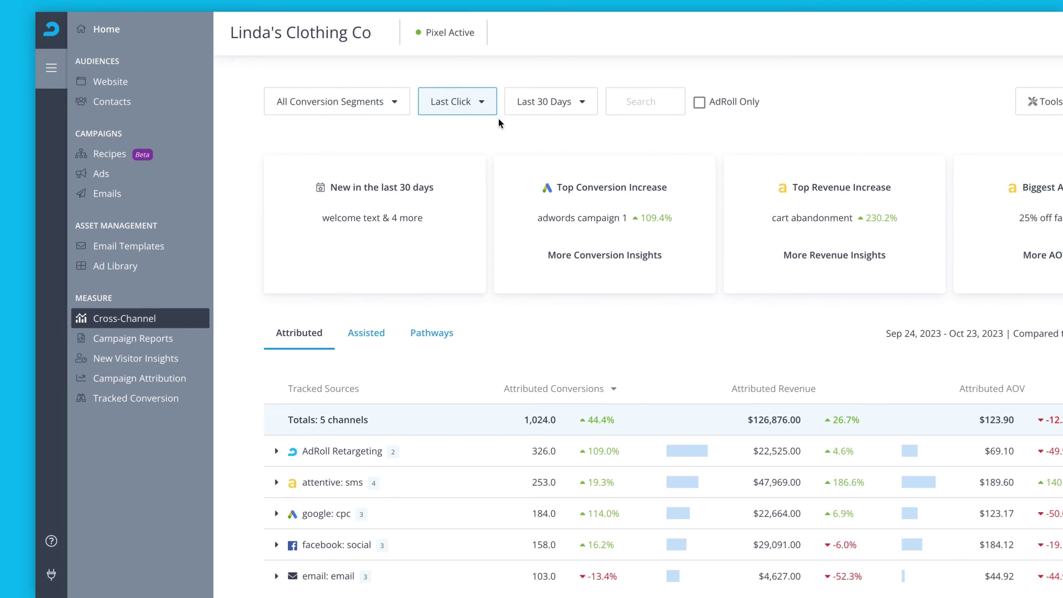
left_click(584, 114)
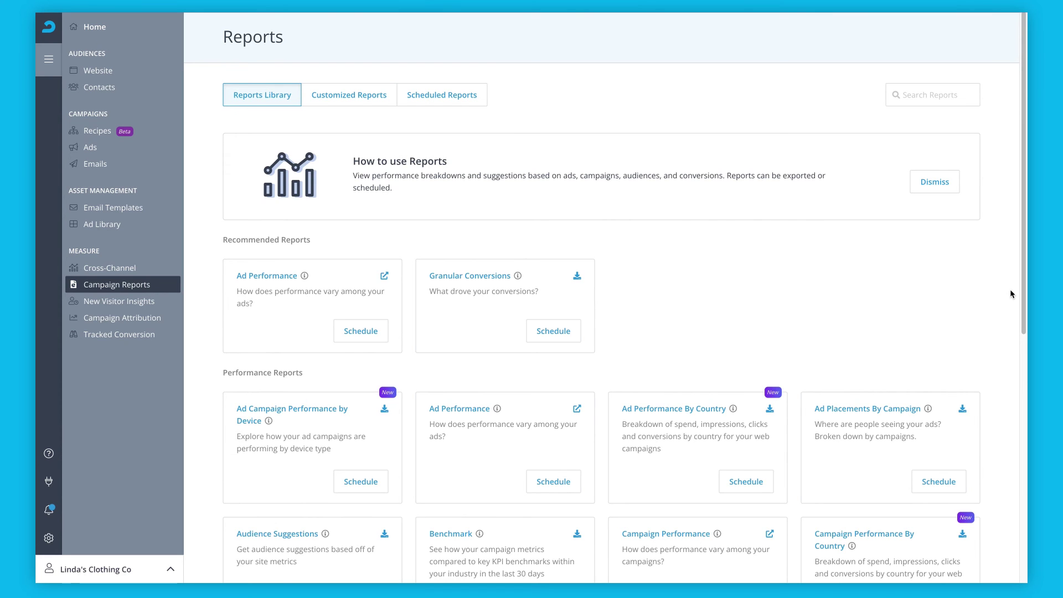
scroll(1011, 289, "down", 5)
scroll(1011, 294, "down", 2)
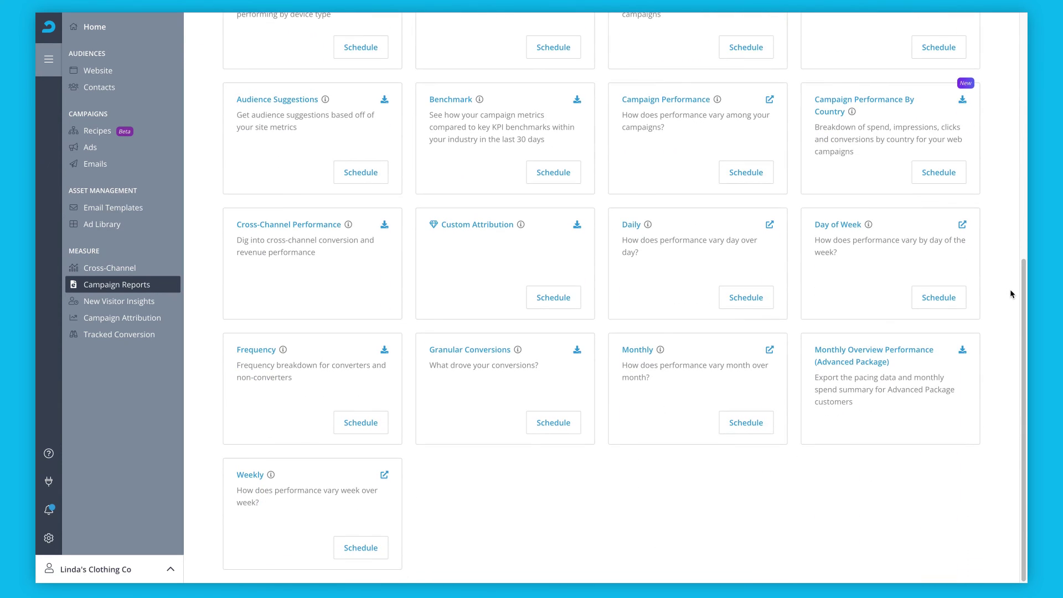
scroll(1010, 294, "up", 1)
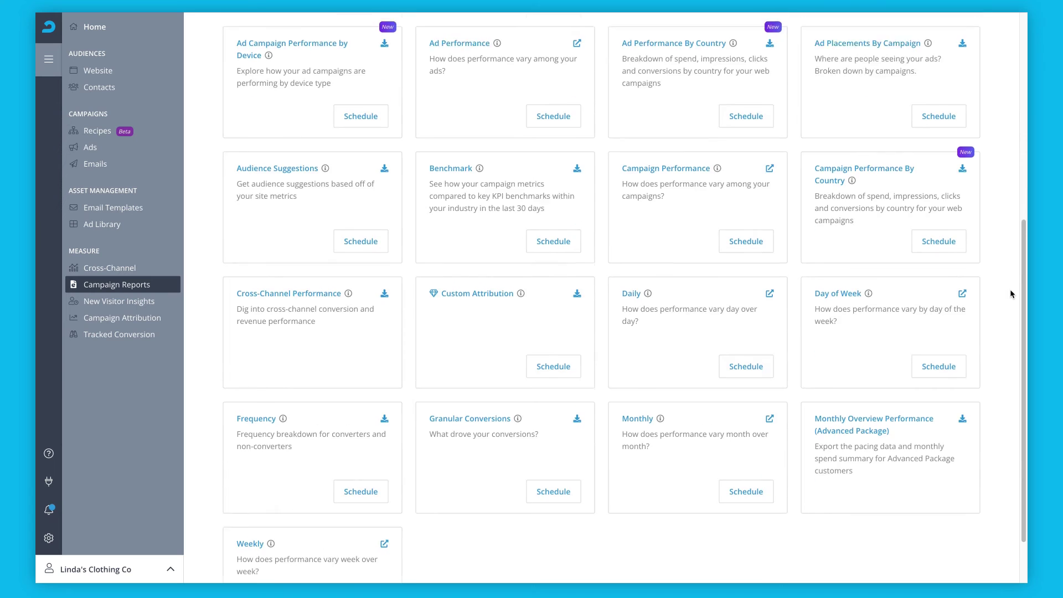
scroll(1010, 293, "up", 5)
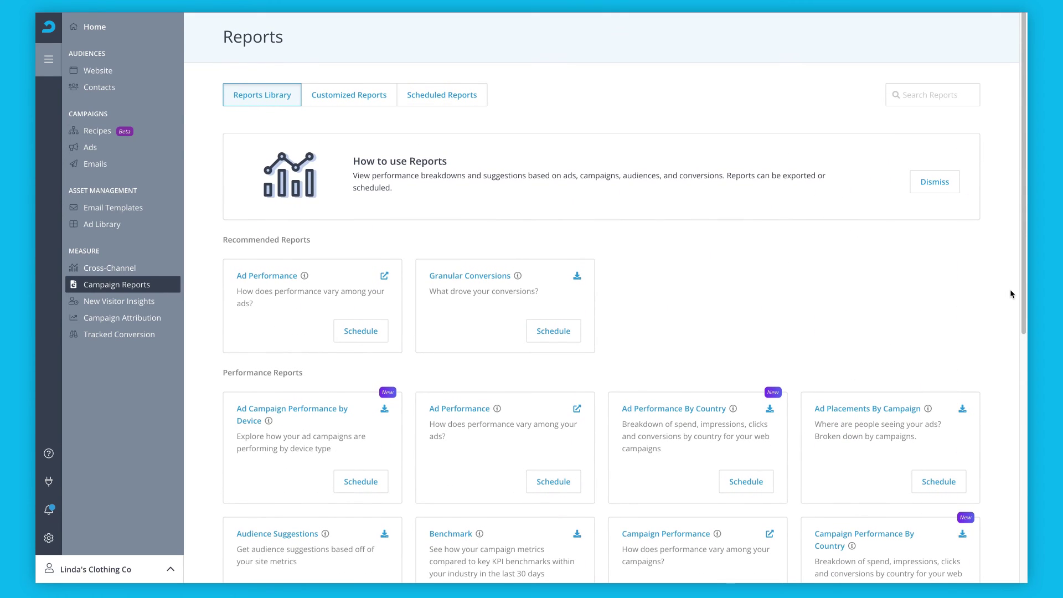
Cancel scheduling the Ad Performance report, view its per-ad numbers, then chart average daily reach.
left_click(358, 332)
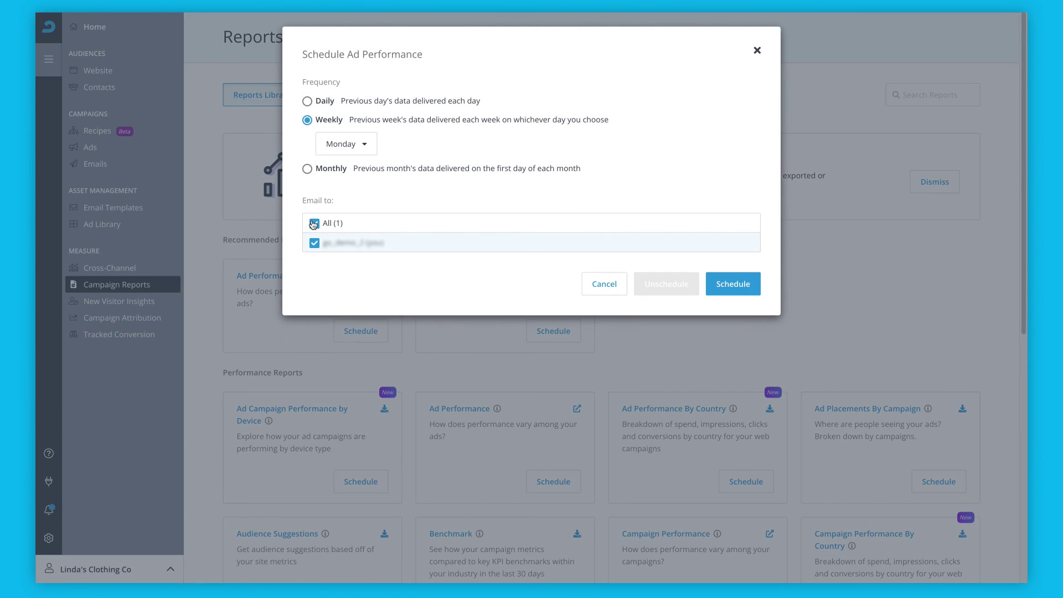
left_click(723, 287)
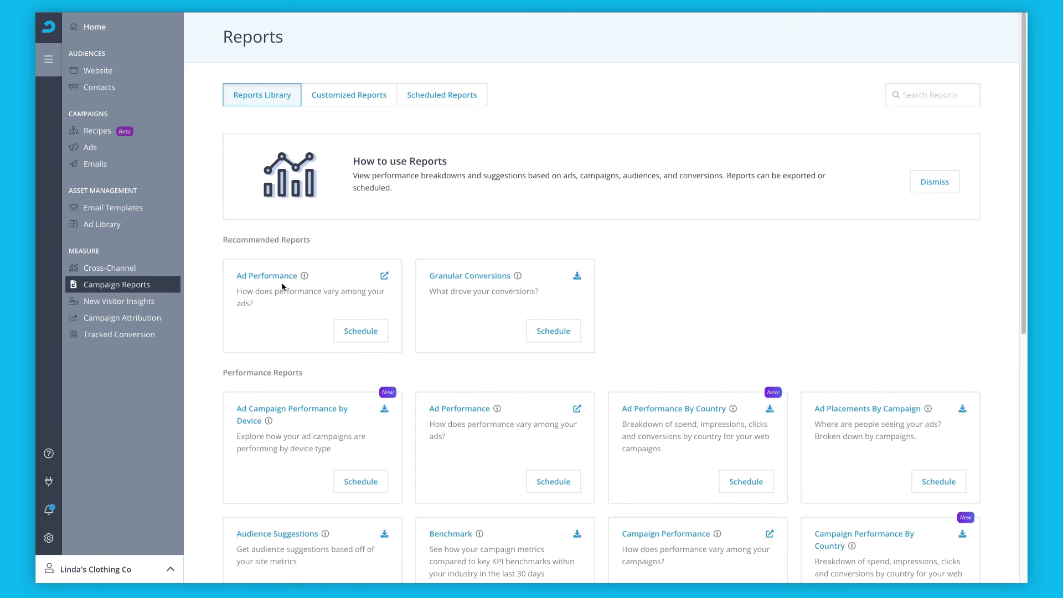
left_click(267, 276)
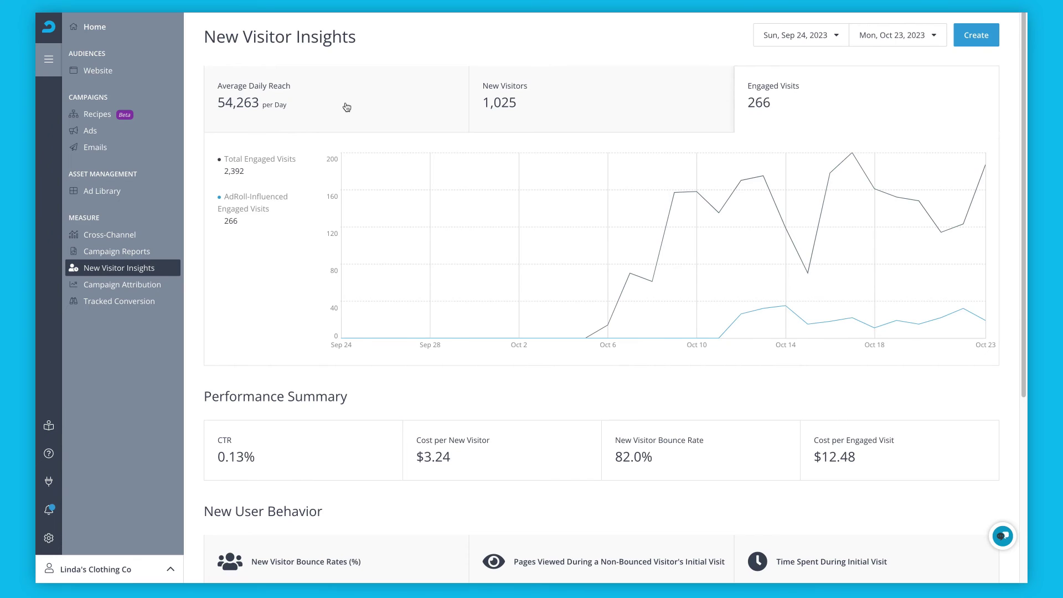
left_click(346, 107)
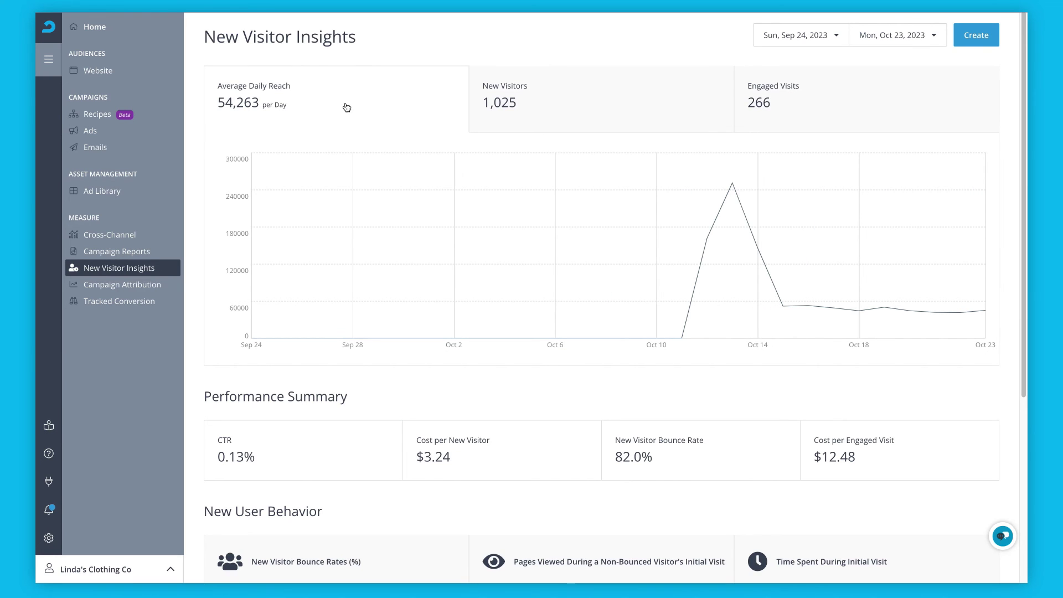
Chart New Visitors versus AdRoll-influenced visitors, then Engaged Visits.
left_click(610, 114)
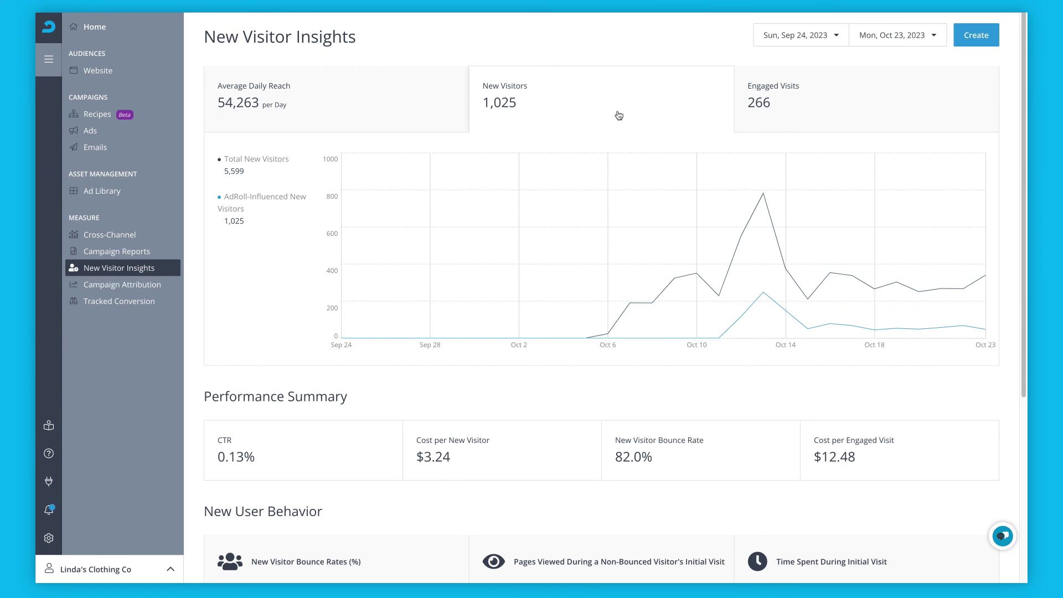
left_click(871, 110)
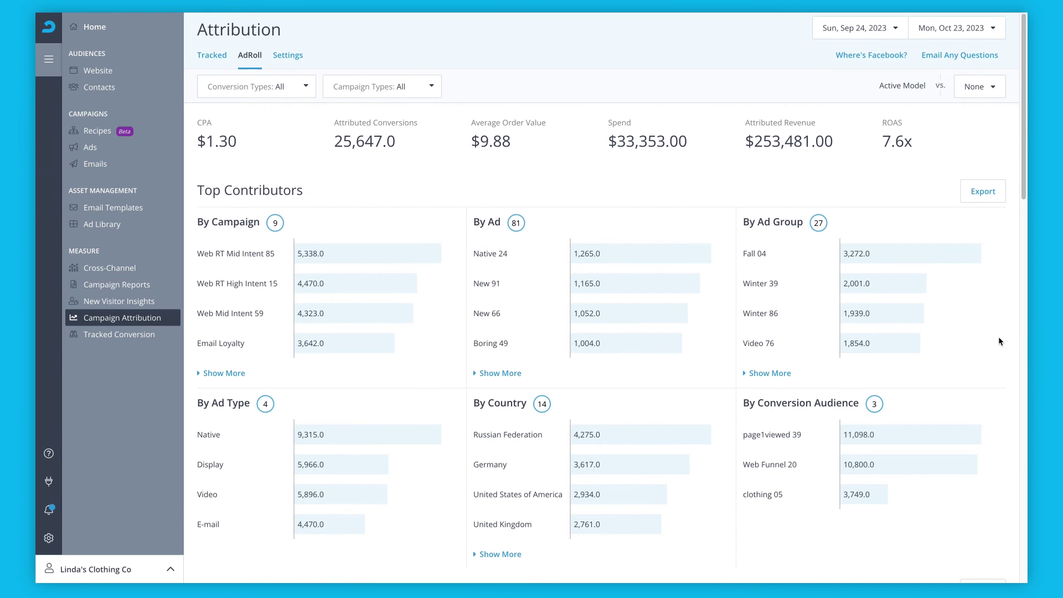
scroll(999, 340, "down", 4)
scroll(999, 341, "down", 3)
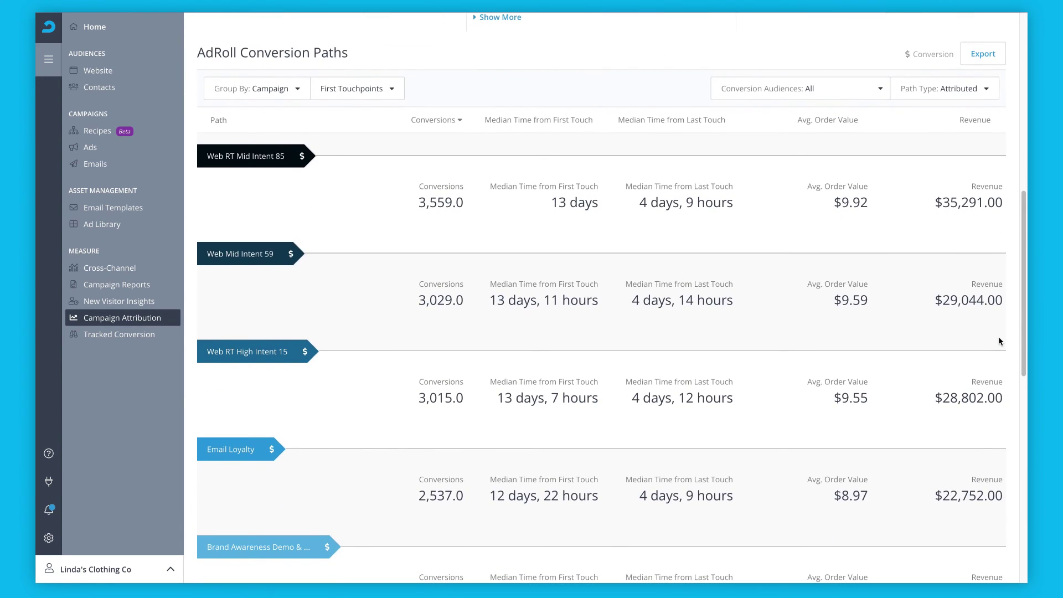